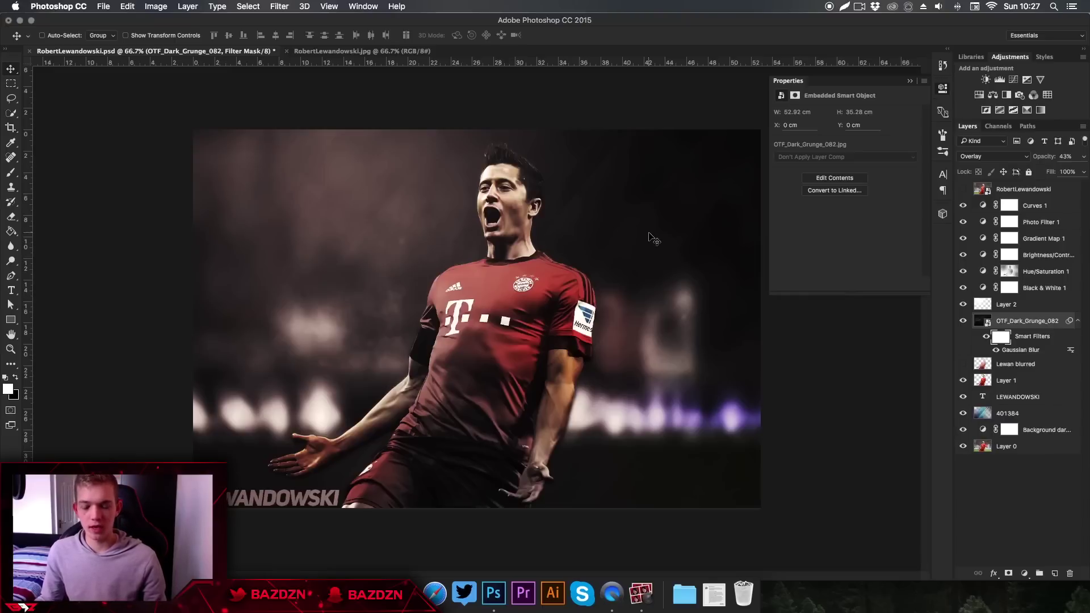
- Compare the finished edit with the unedited photo, then switch to RobertLewandowski.jpg
click(959, 190)
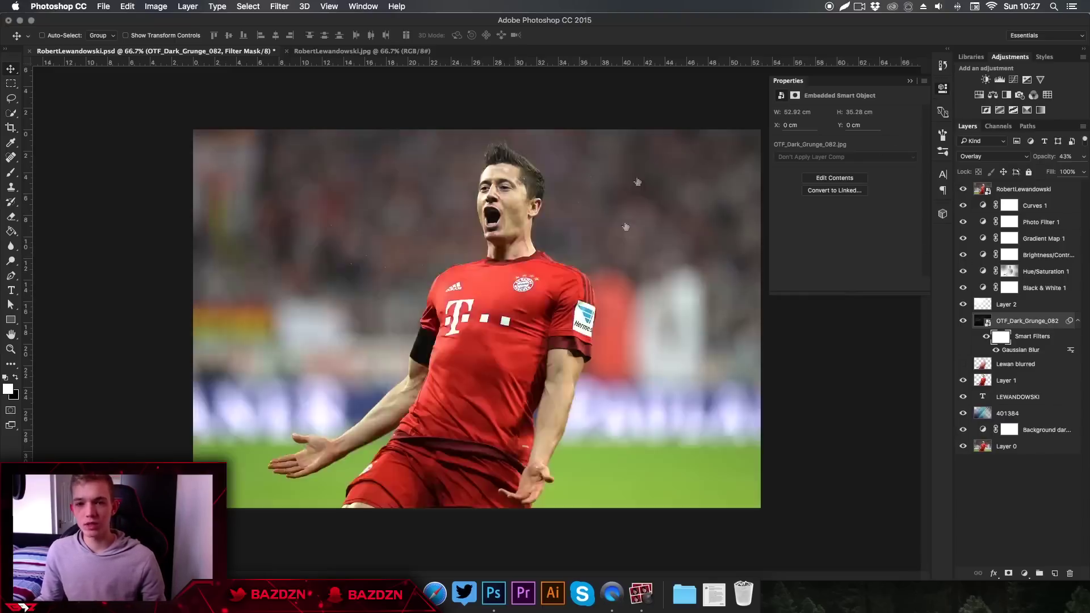
click(964, 190)
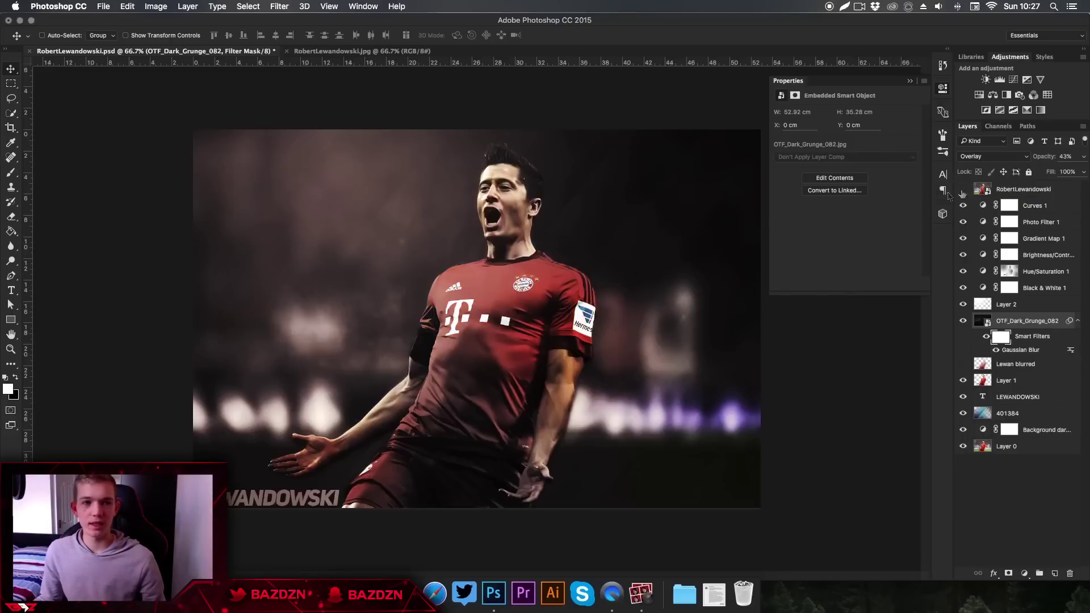
click(104, 6)
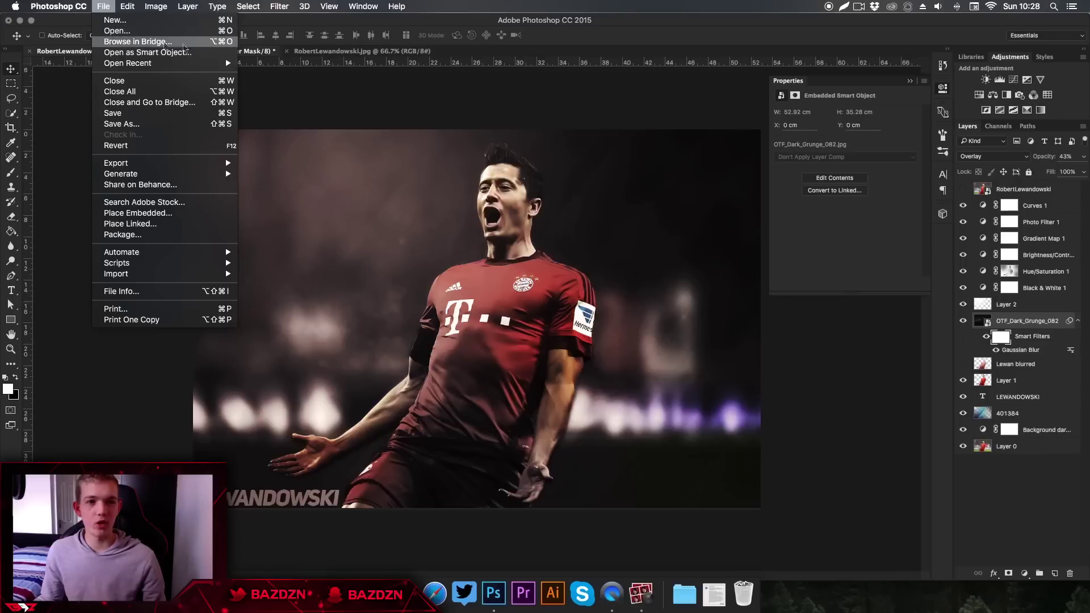
click(364, 51)
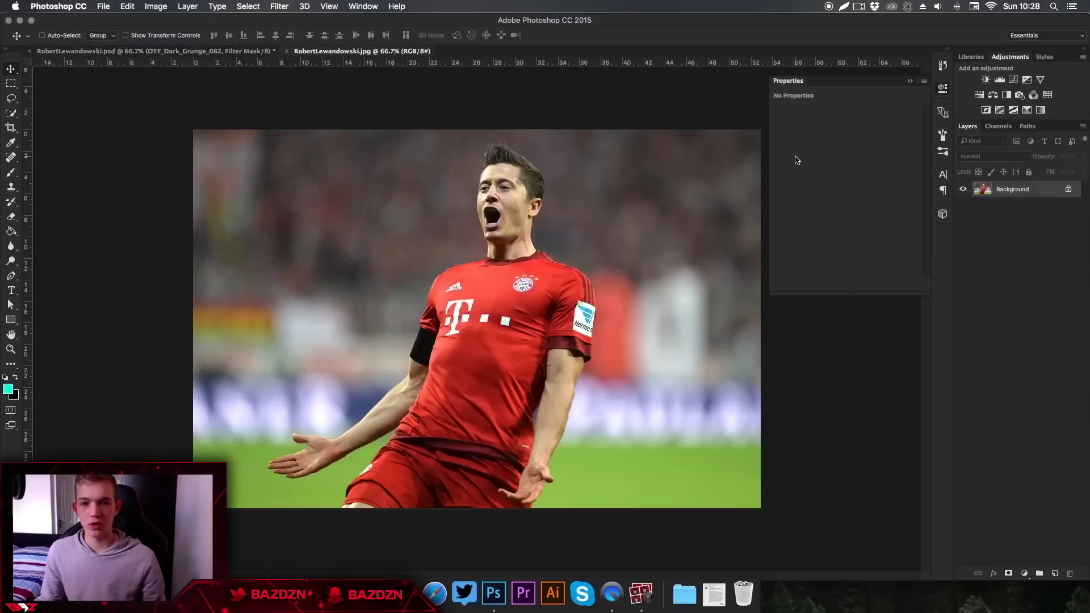
- Unlock the Background into Layer 0, center the view on the player, and select the Pen tool
click(909, 82)
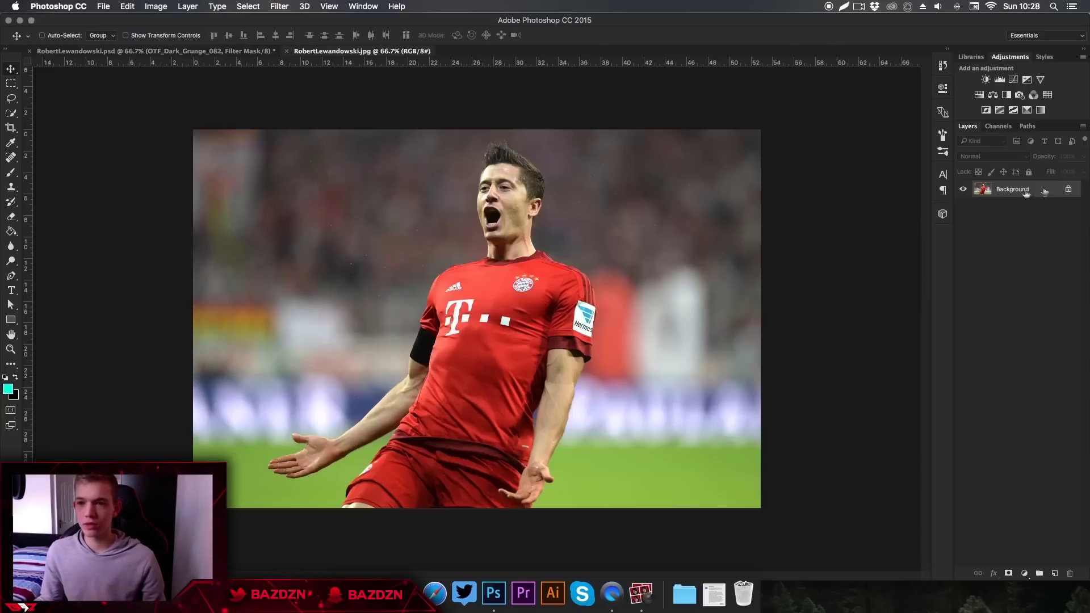
click(1069, 192)
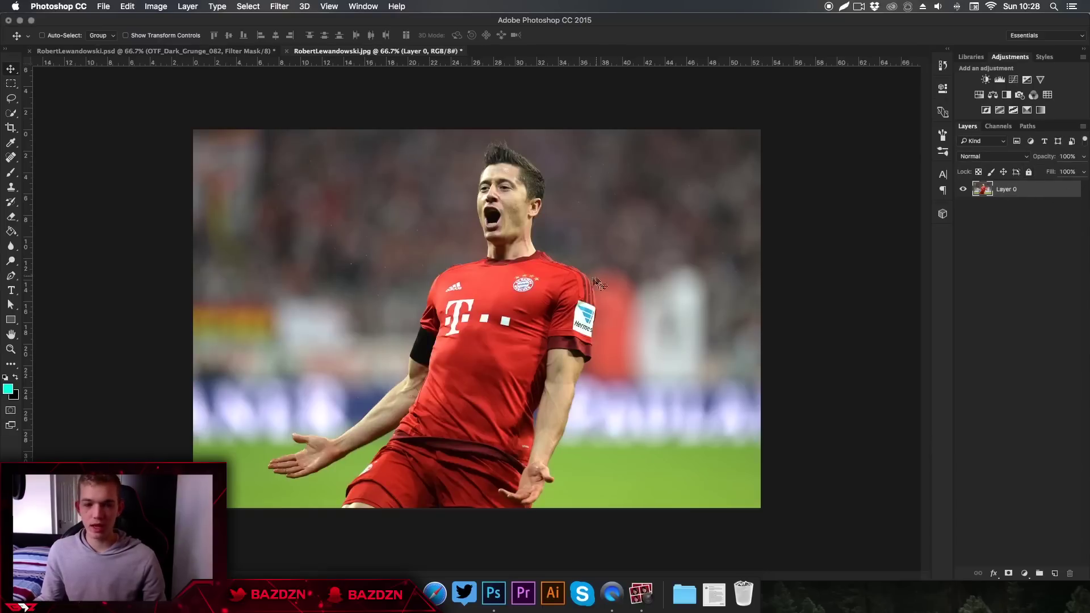
key(super+1)
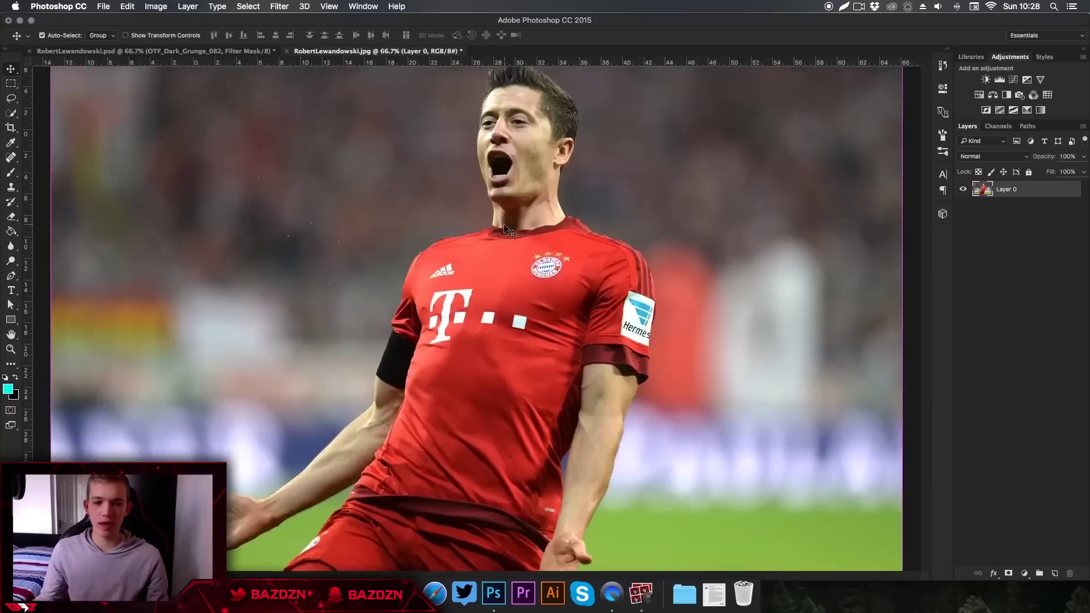
scroll(496, 164, down, 3)
scroll(492, 230, up, 4)
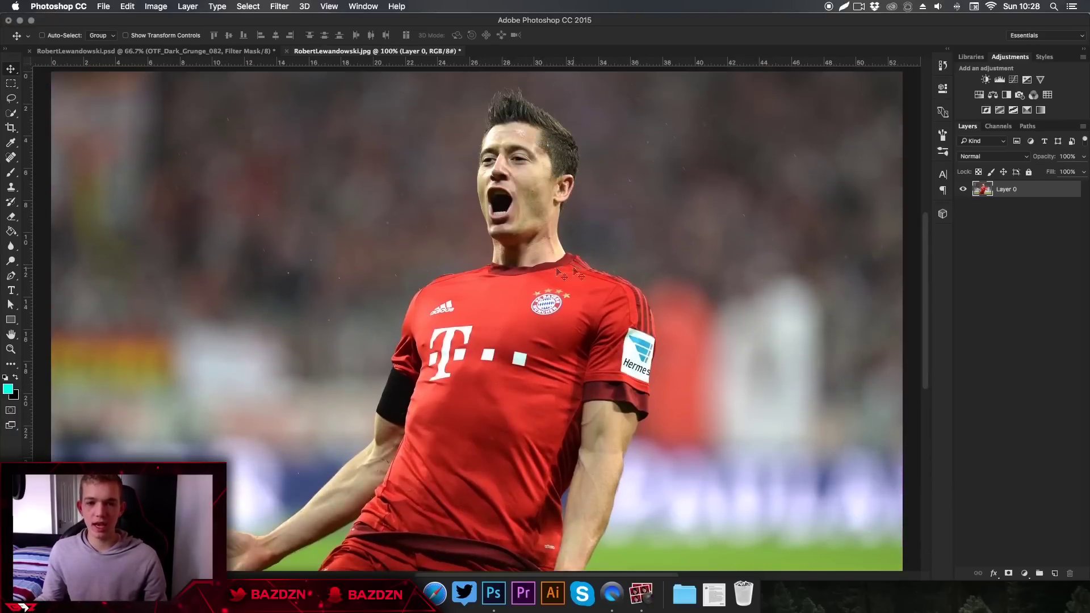
key(h)
drag(346, 245, 347, 257)
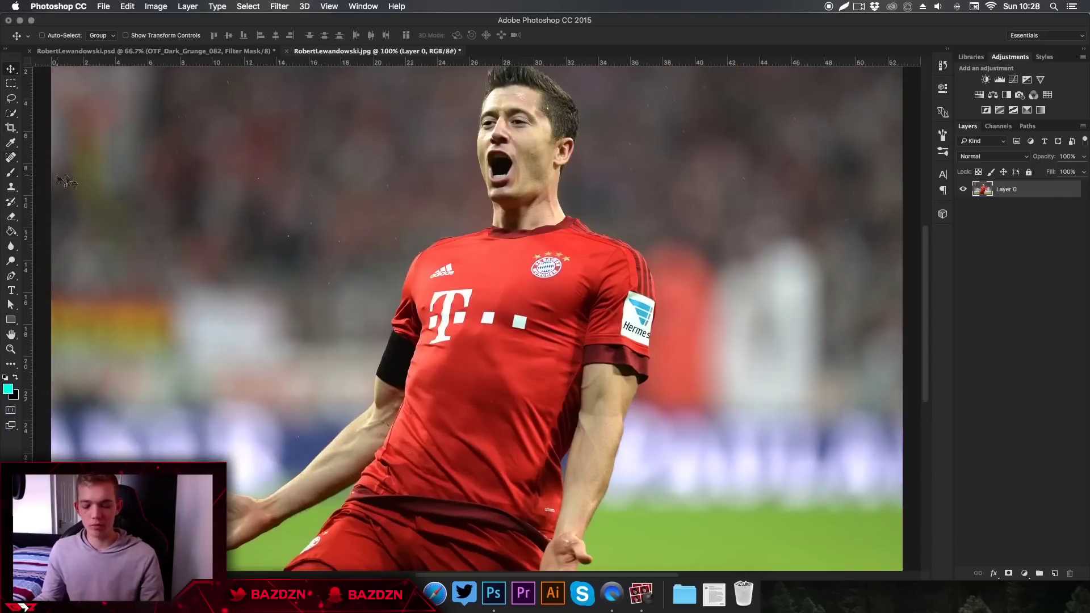
key(p)
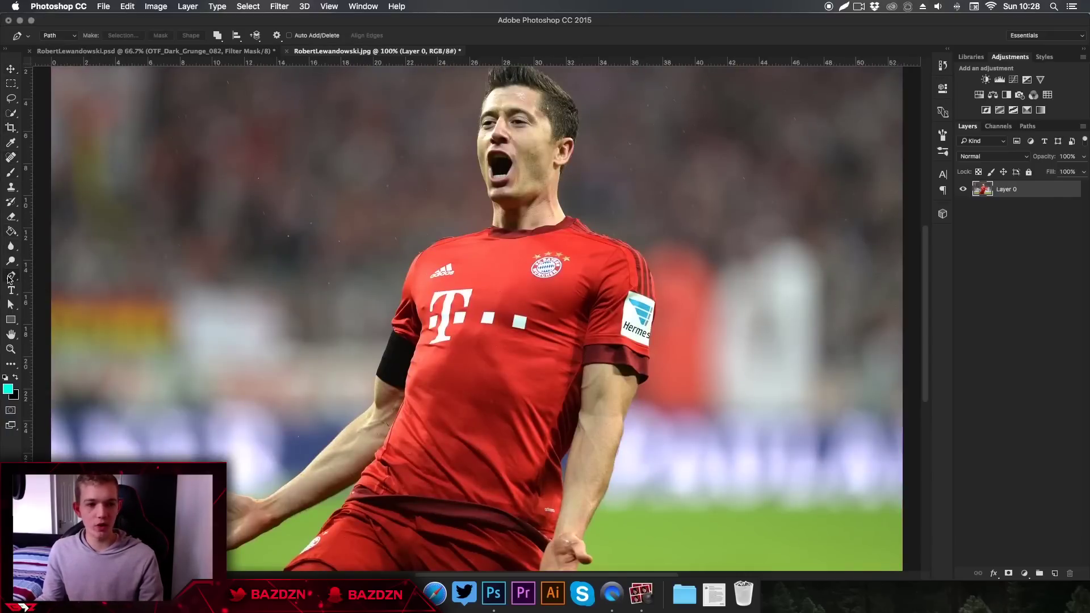
- Trace a Pen path around the player, starting at the hand on the bottom edge
scroll(596, 433, down, 10)
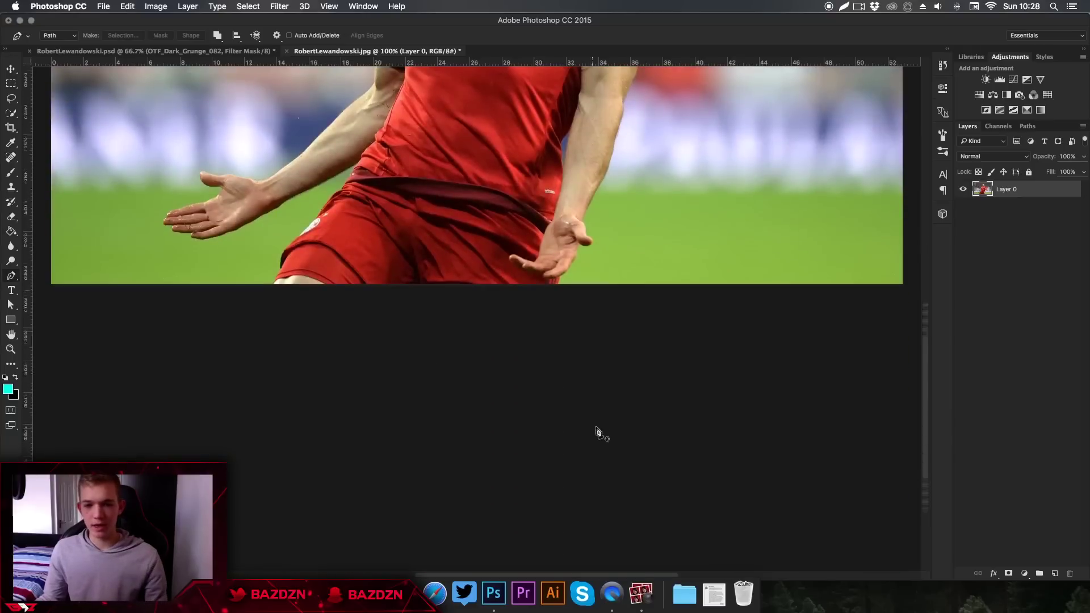
scroll(581, 376, up, 8)
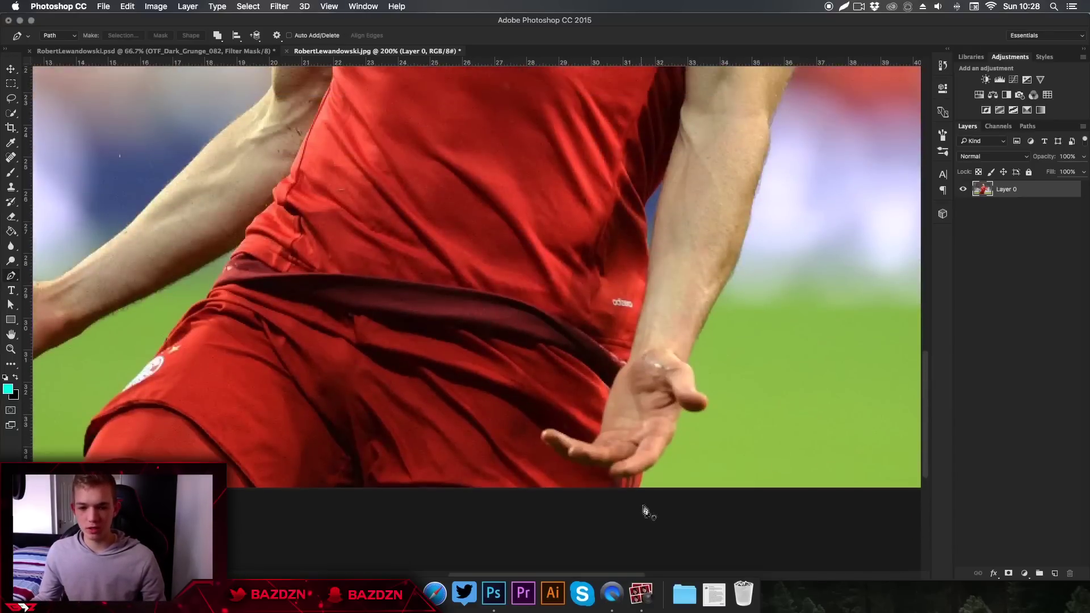
click(638, 489)
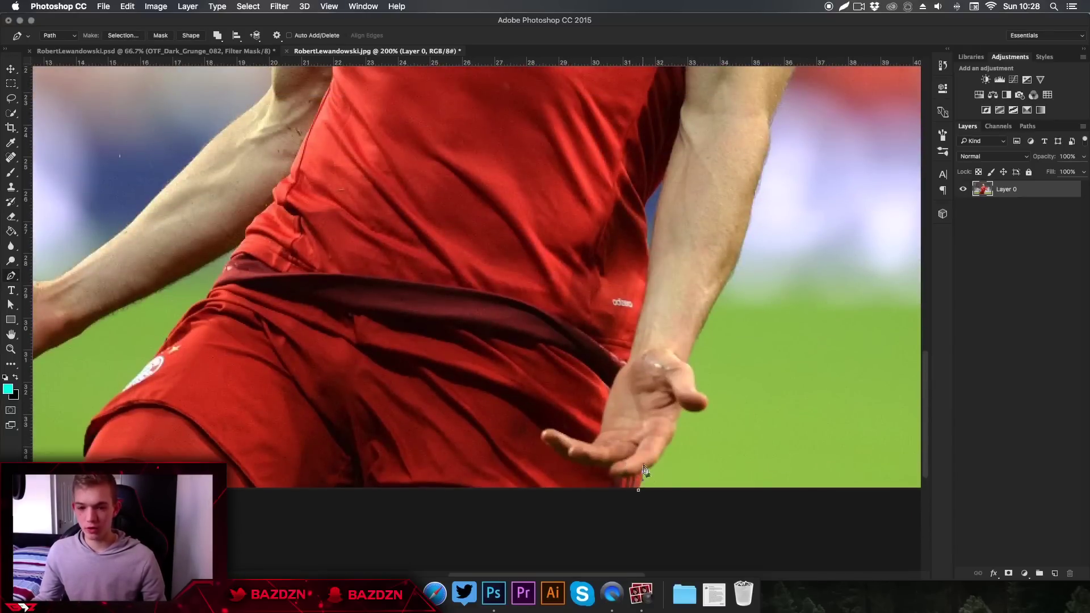
click(654, 466)
drag(654, 466, 679, 425)
click(680, 409)
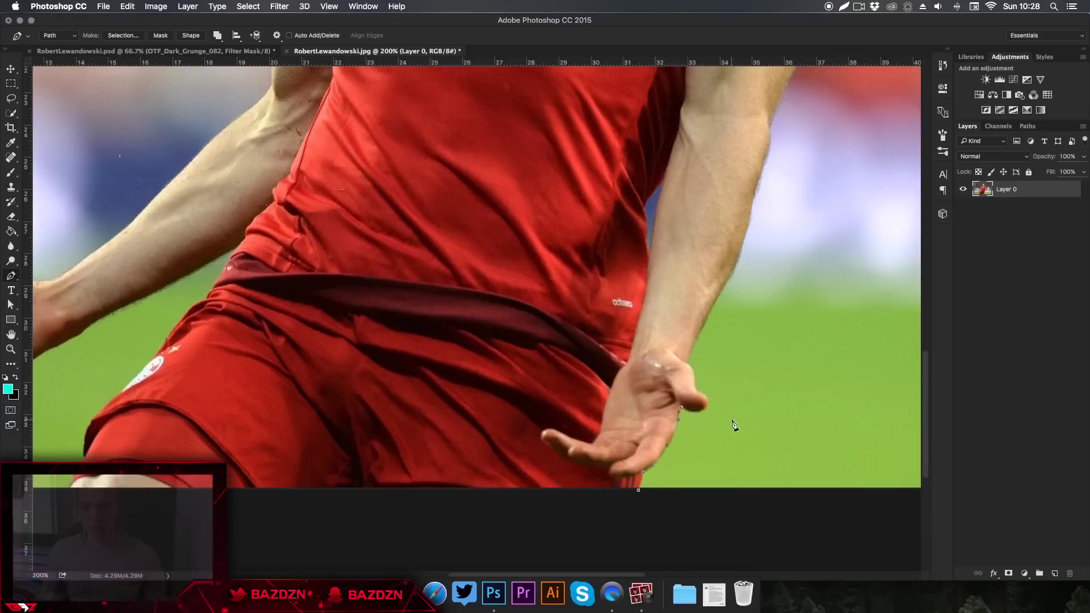
scroll(732, 420, up, 2)
scroll(729, 401, up, 10)
scroll(486, 208, up, 8)
scroll(474, 382, down, 12)
scroll(333, 346, left, 4)
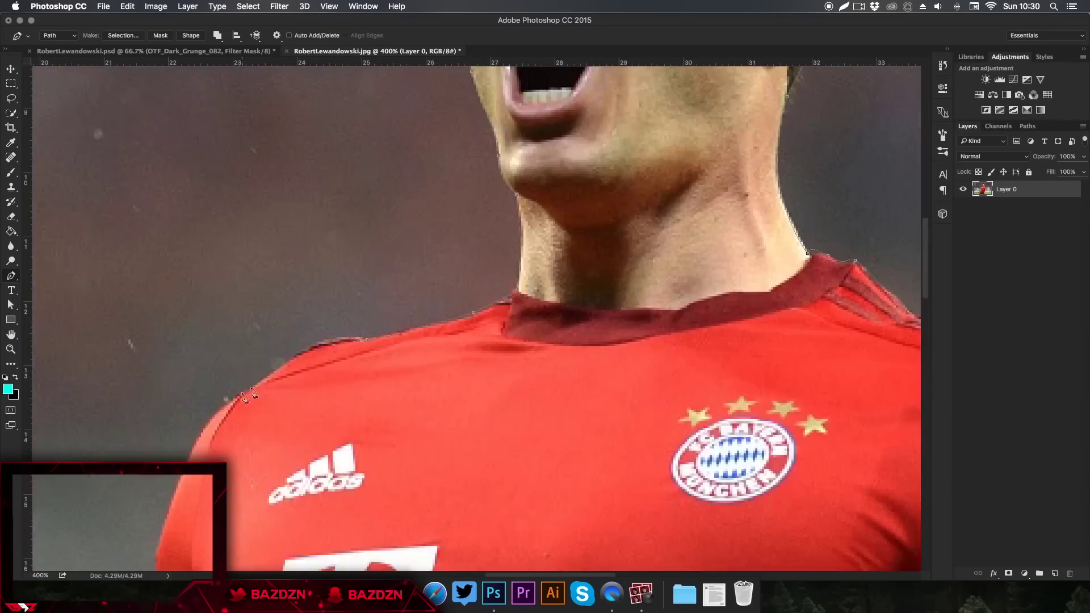
scroll(334, 345, down, 15)
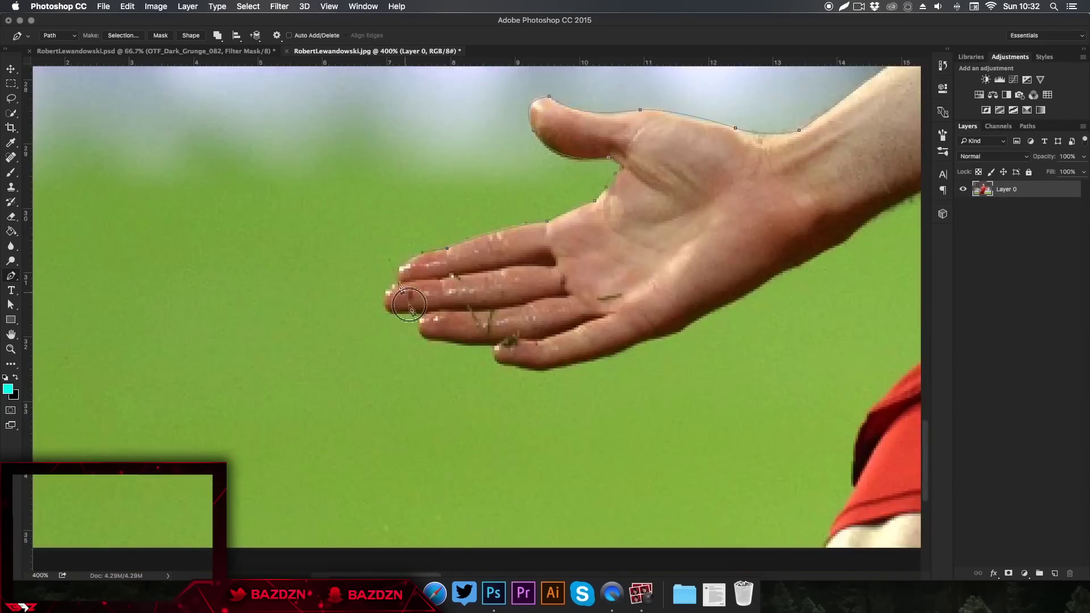
scroll(677, 329, right, 10)
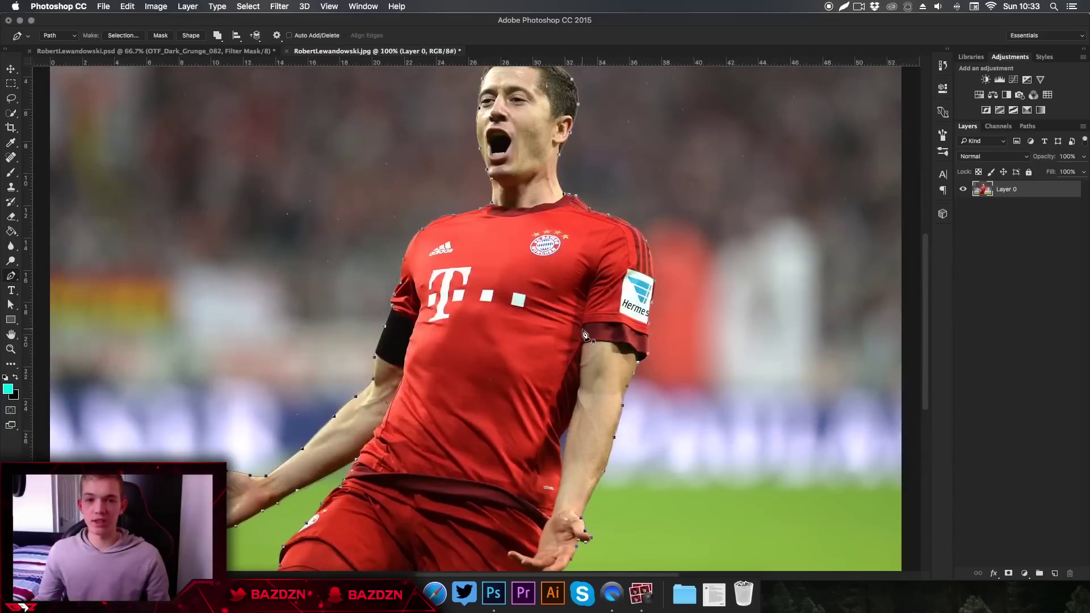
- Turn the traced path into a selection and copy the player onto a new layer
right_click(550, 240)
click(600, 288)
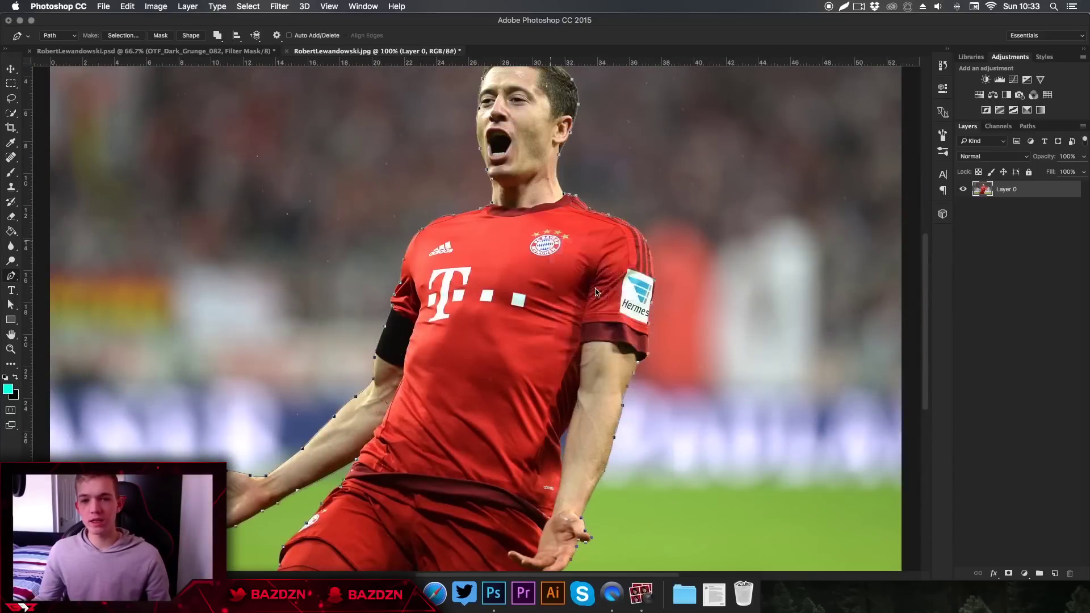
click(603, 229)
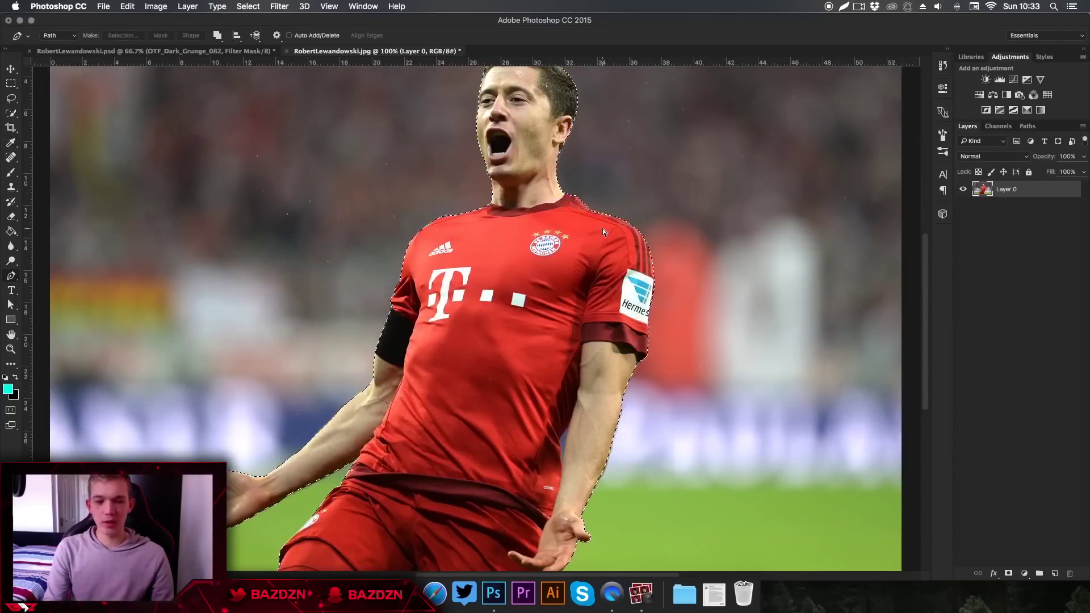
key(super+j)
- Toggle Layer 0 and Layer 1 visibility to check the cut-out, then select Layer 0
key(super+0)
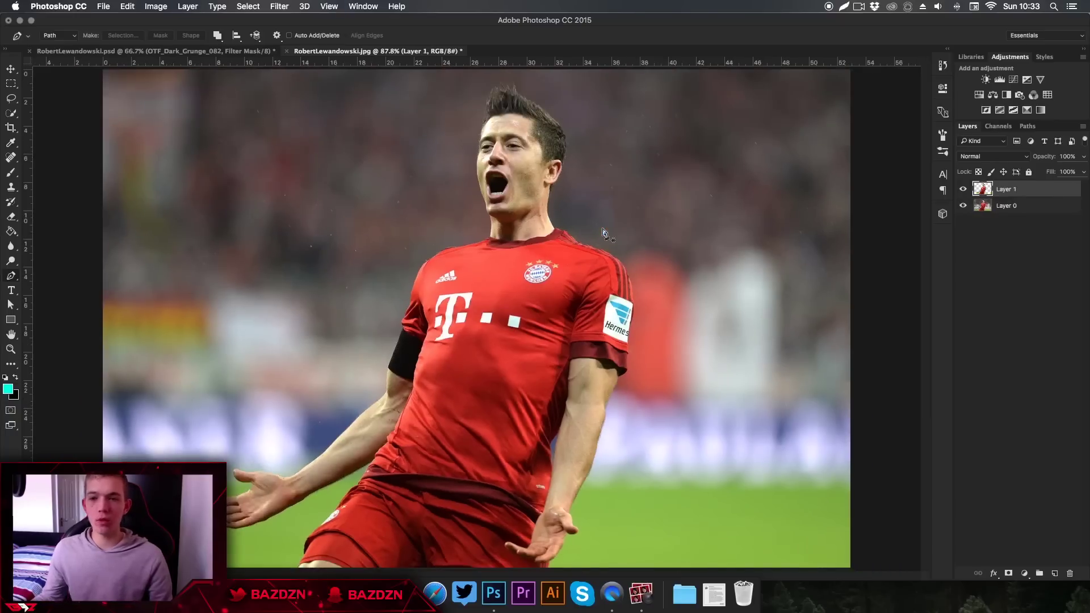
click(963, 206)
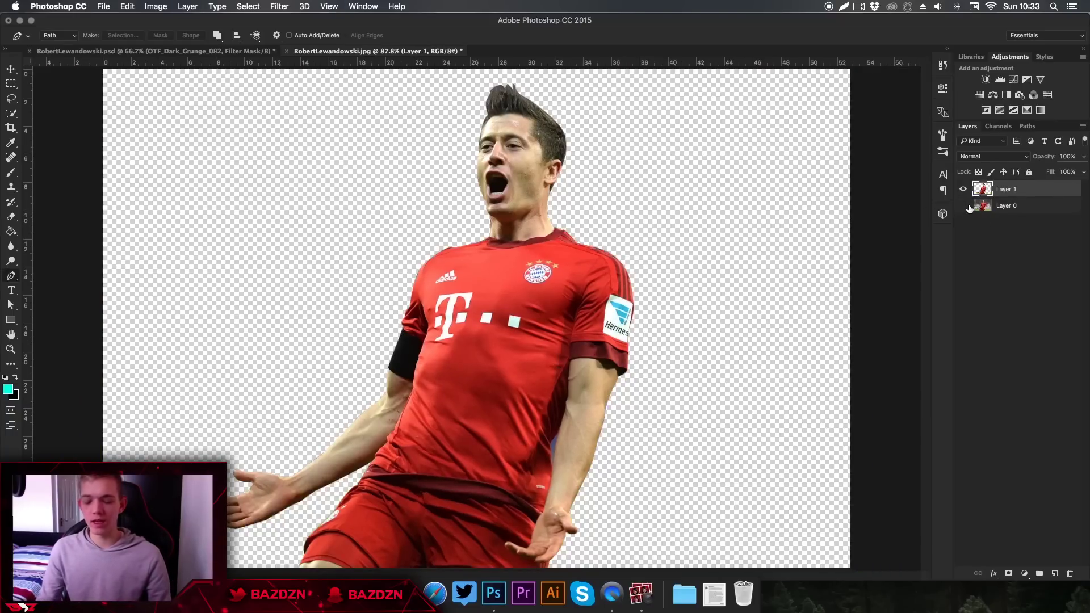
key(super+minus)
click(964, 206)
click(964, 206)
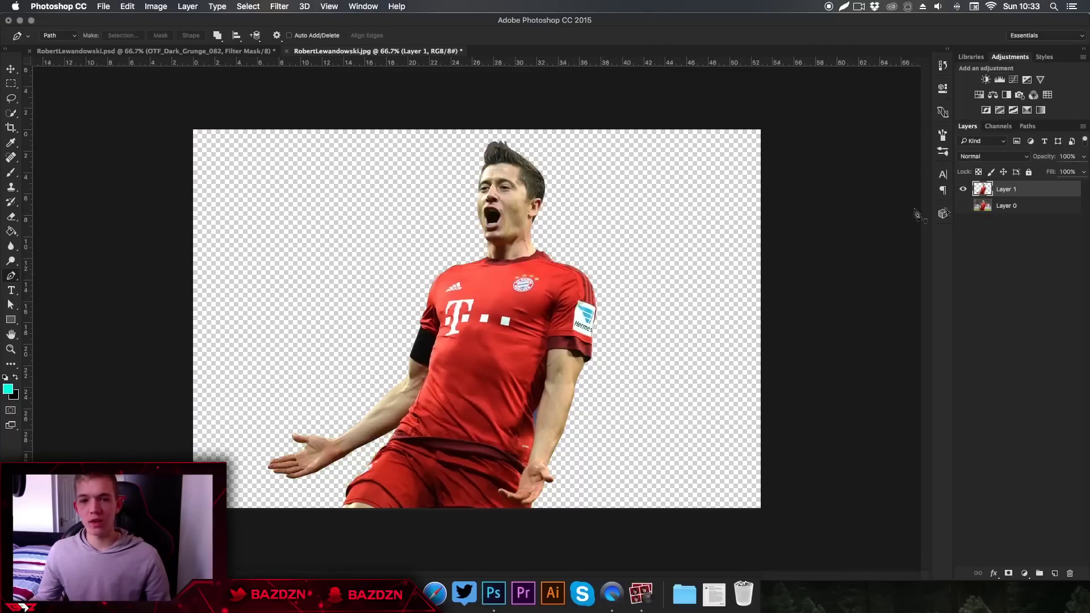
click(963, 206)
click(964, 206)
click(964, 189)
click(964, 206)
click(964, 190)
click(1010, 206)
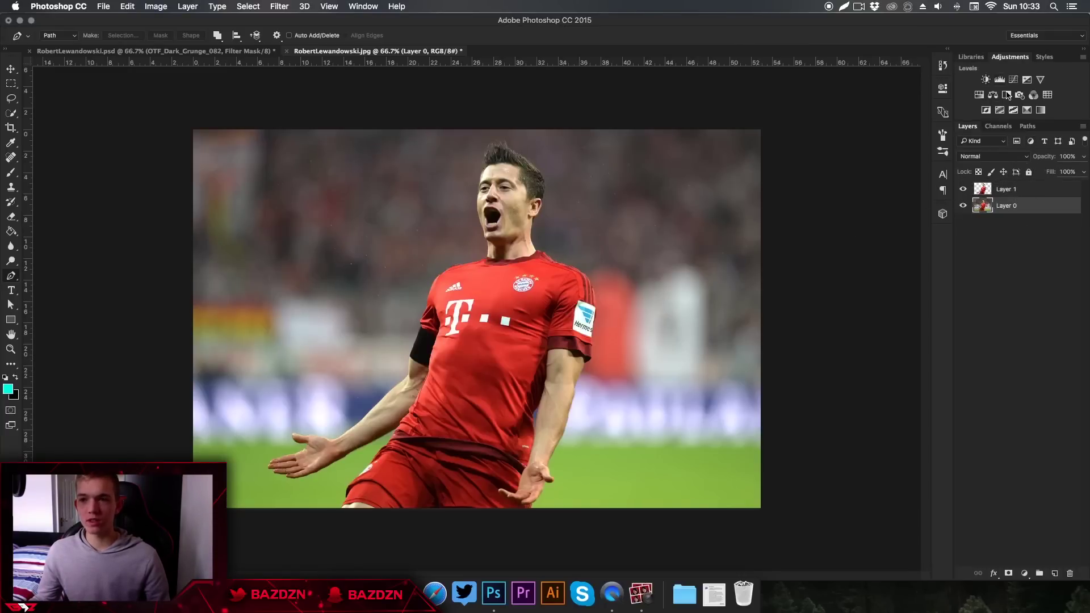
click(363, 6)
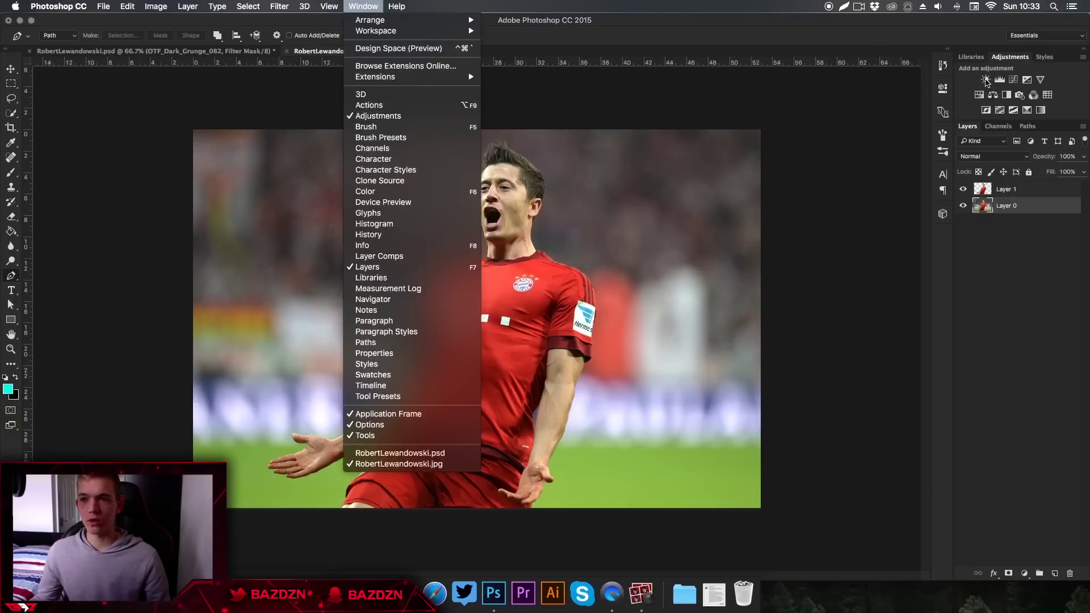
- Add a Brightness/Contrast adjustment that darkens the image to about -81
click(987, 80)
click(986, 81)
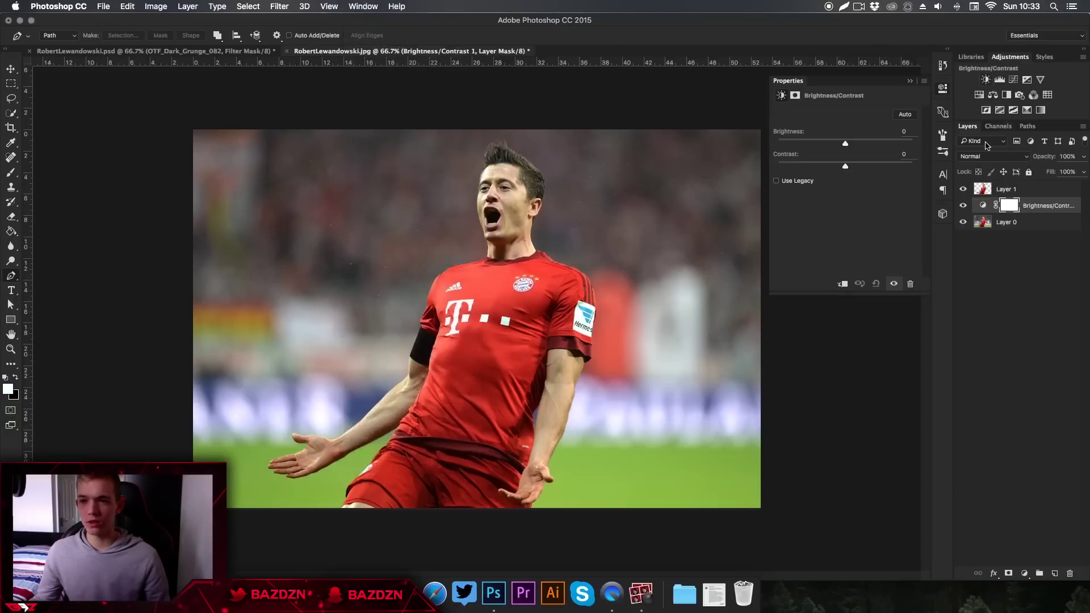
drag(845, 142, 808, 146)
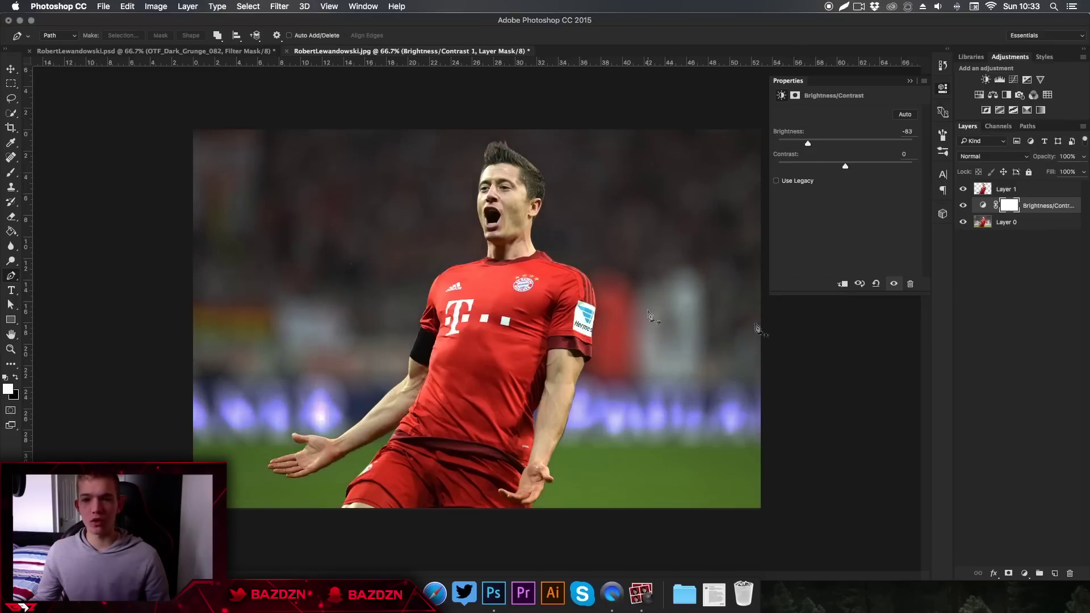
drag(818, 144, 810, 143)
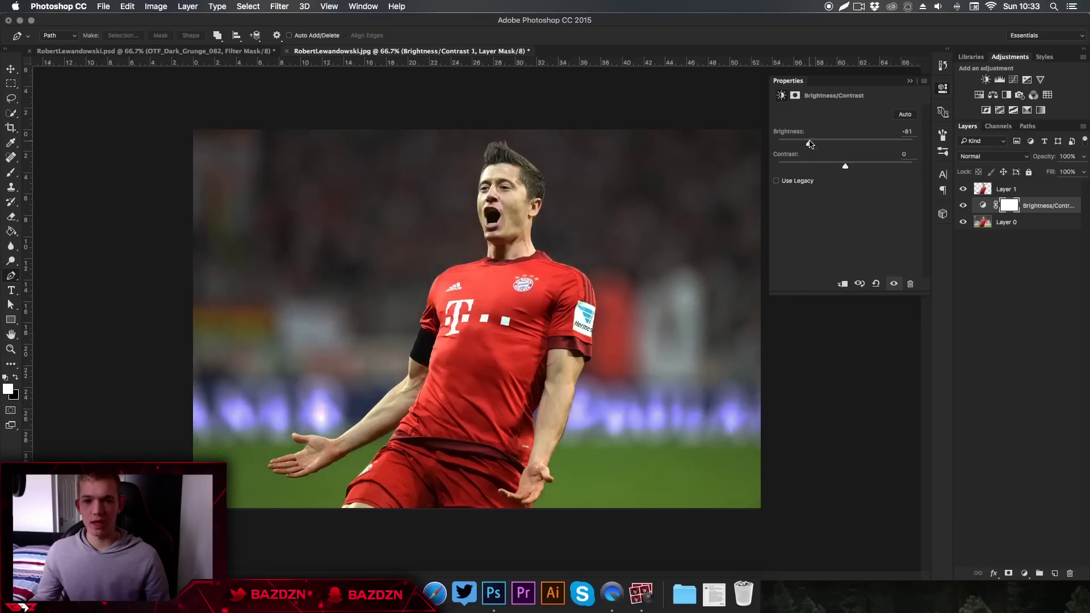
- Apply a 5.4-pixel Gaussian Blur to Layer 0
click(1028, 224)
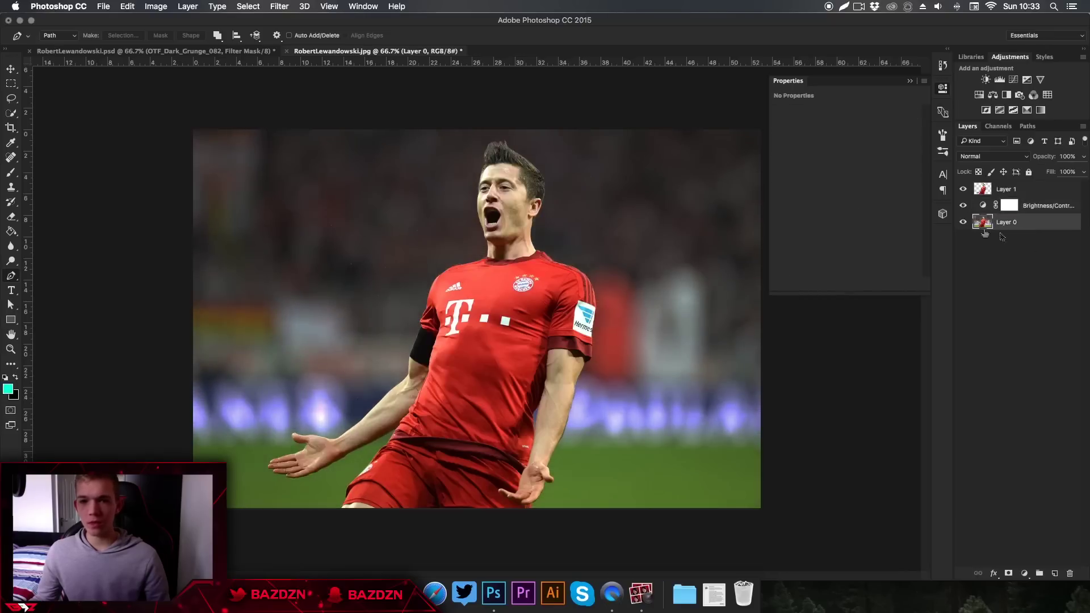
click(279, 7)
mouse_move(284, 141)
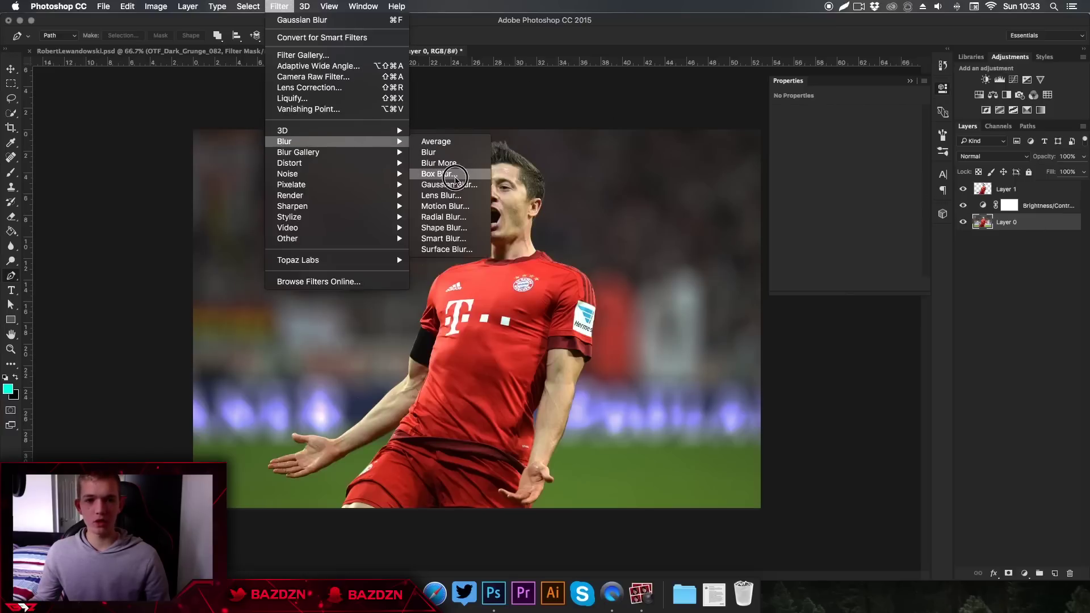
click(445, 185)
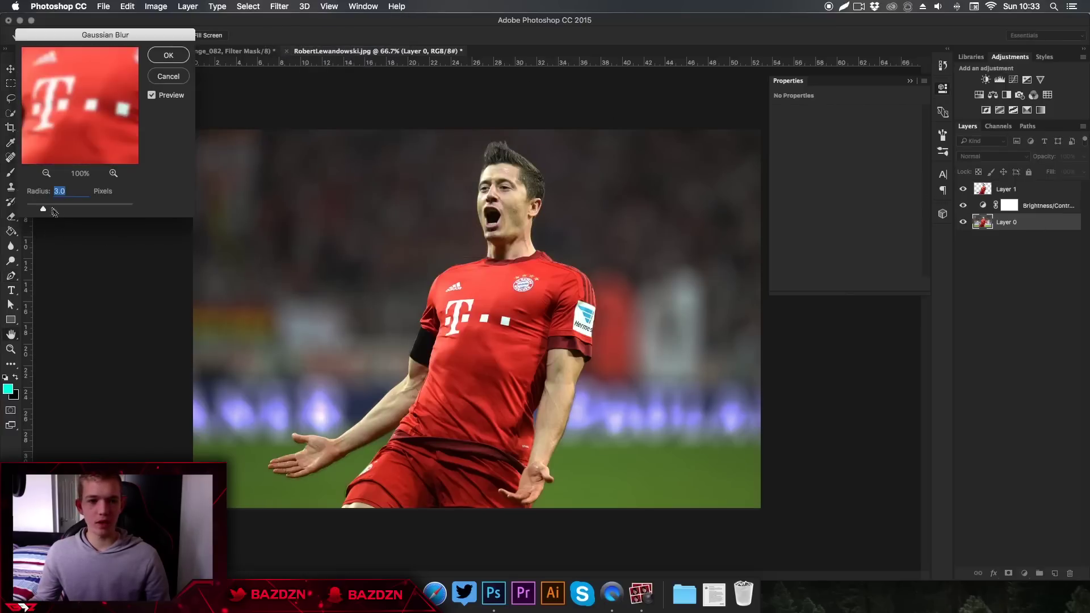
drag(53, 209, 56, 206)
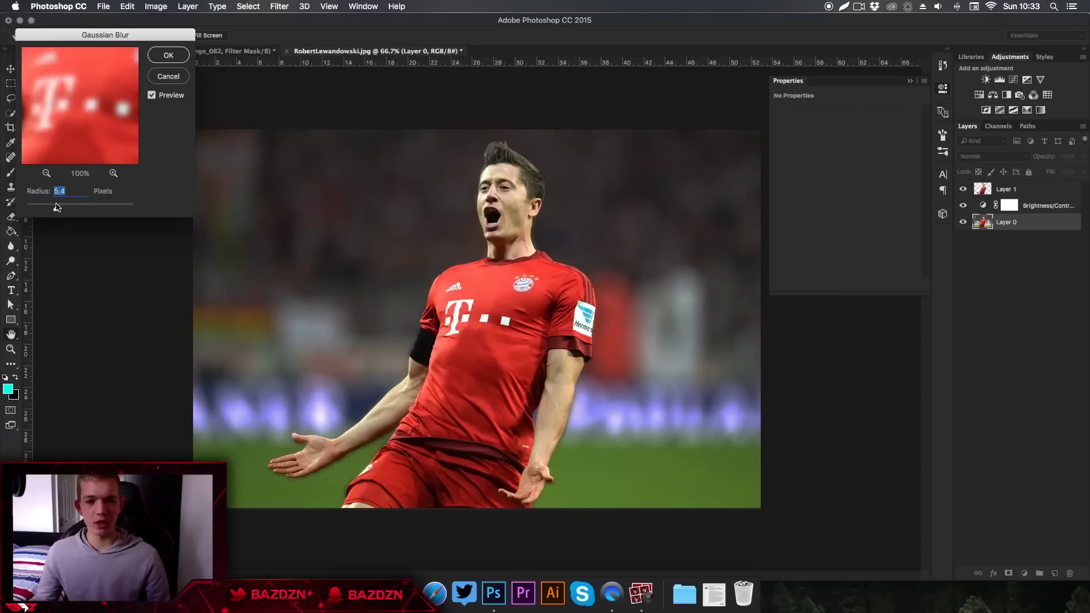
click(168, 57)
key(p)
key(super+equal)
key(super+minus)
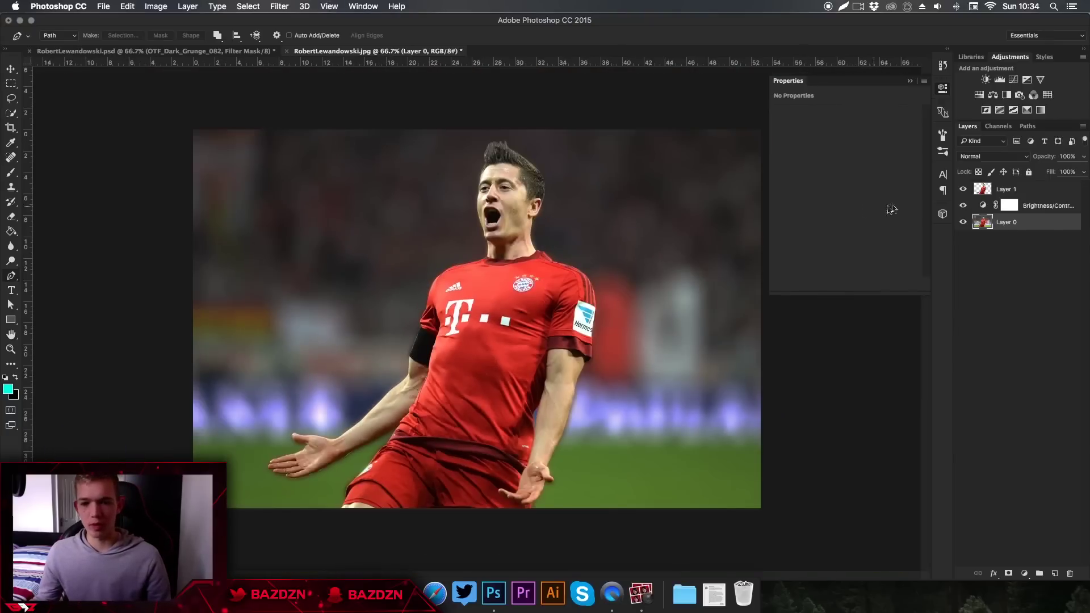
click(909, 82)
- Run Topaz DeNoise 5 on Layer 1 and compare its preview with the original
click(1038, 188)
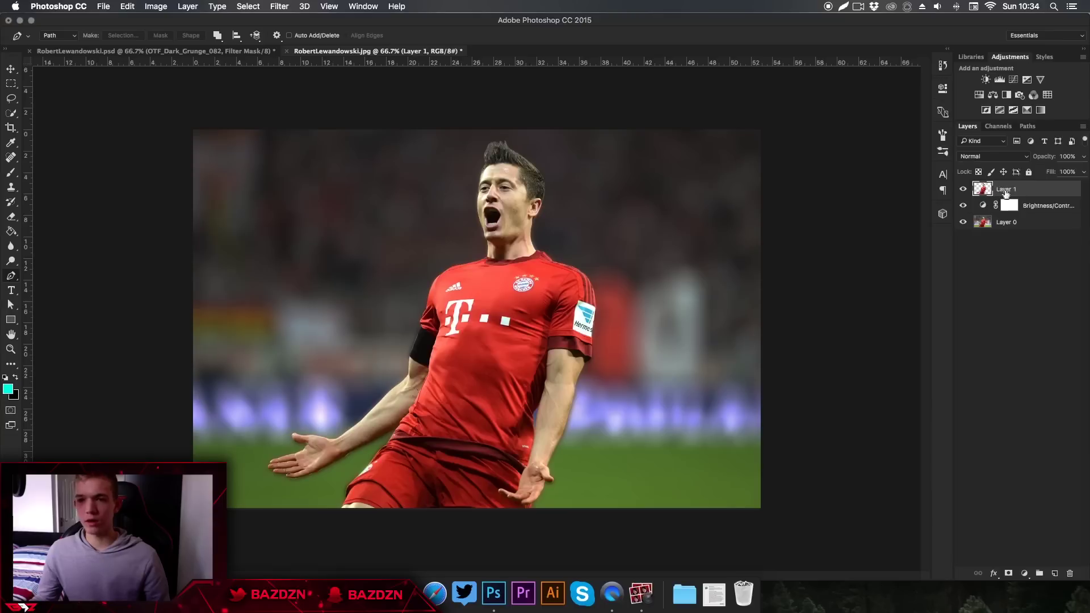
click(279, 6)
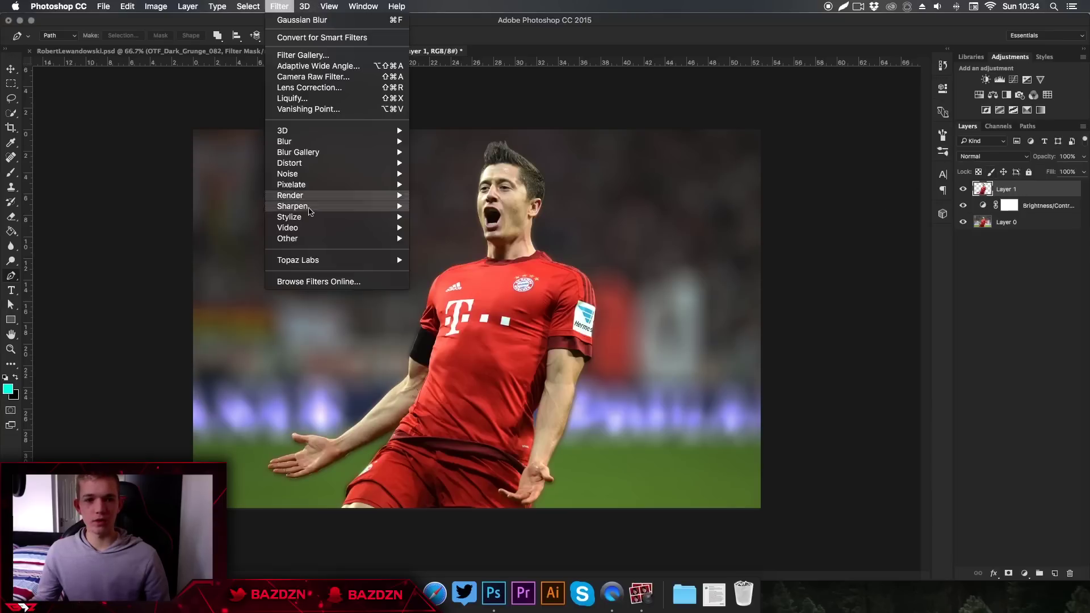
mouse_move(323, 261)
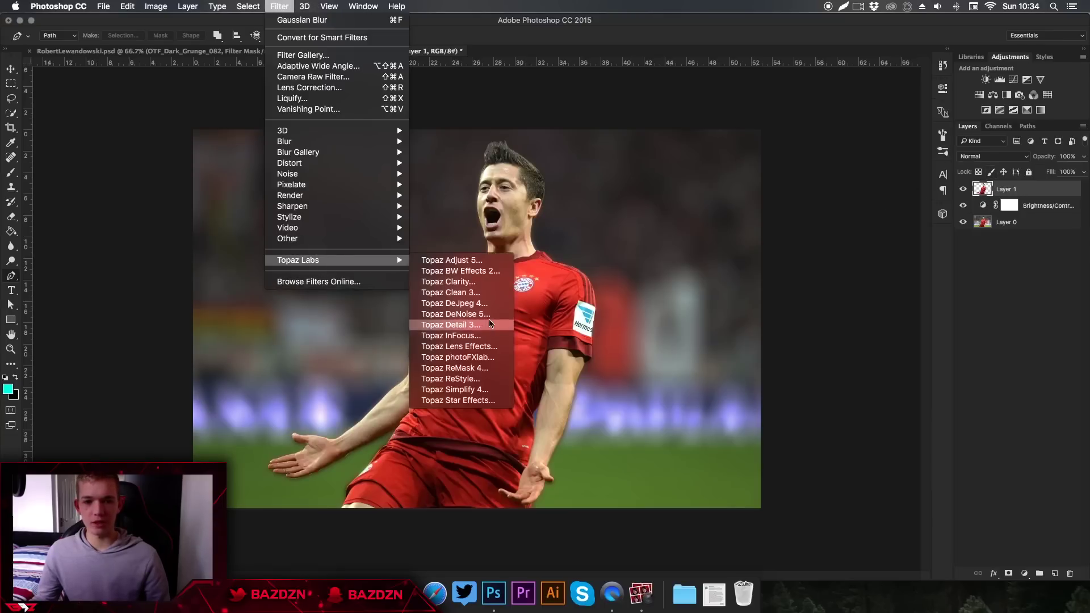
click(545, 282)
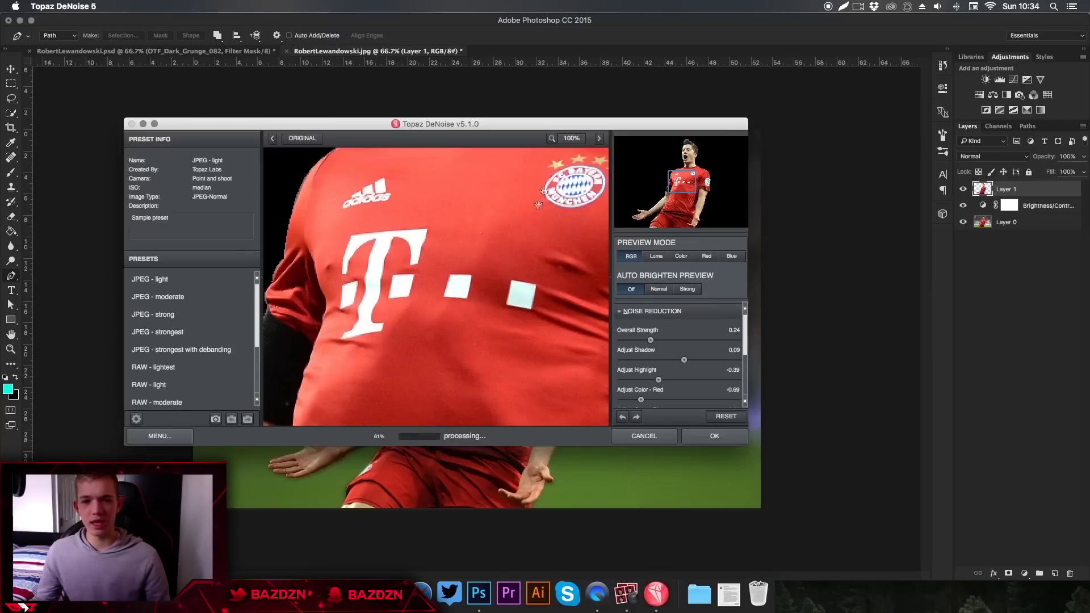
drag(538, 205, 454, 432)
click(400, 302)
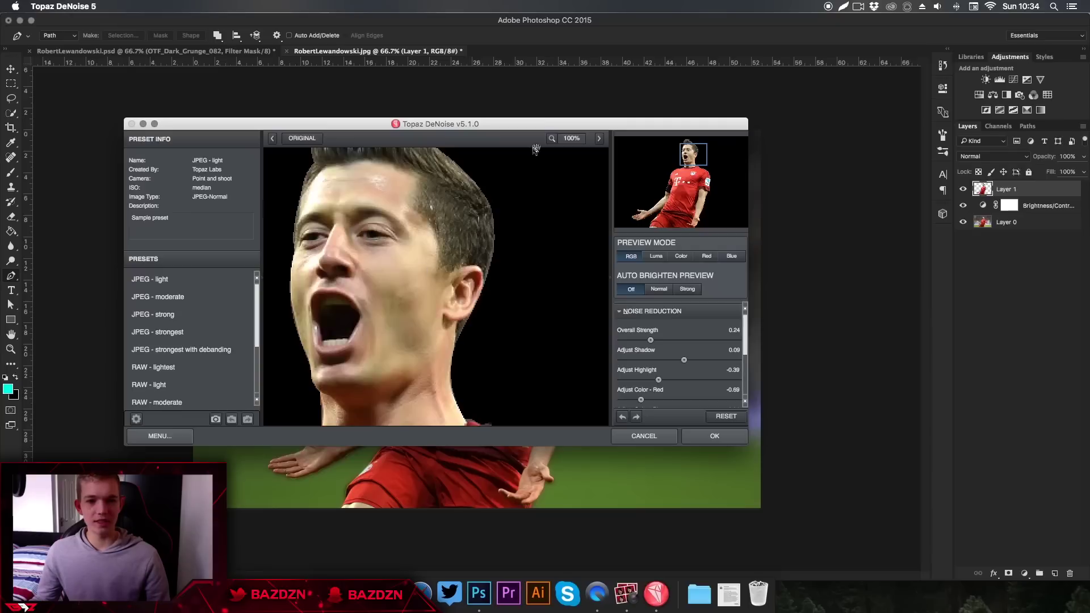
click(303, 139)
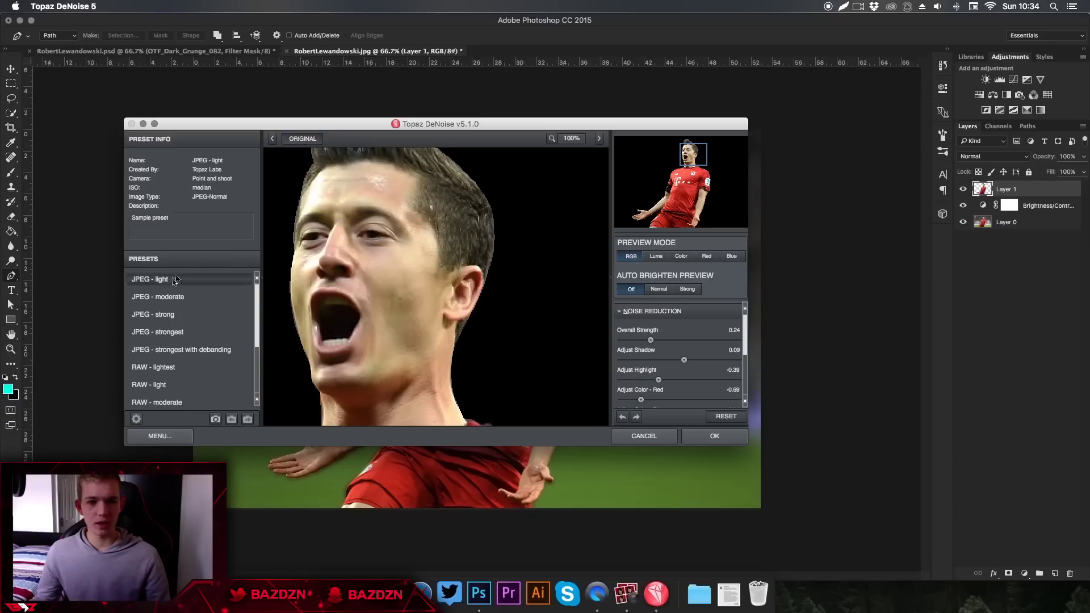
- Choose the JPEG - light preset with Overall Strength 0.17 and apply it
click(162, 296)
click(160, 279)
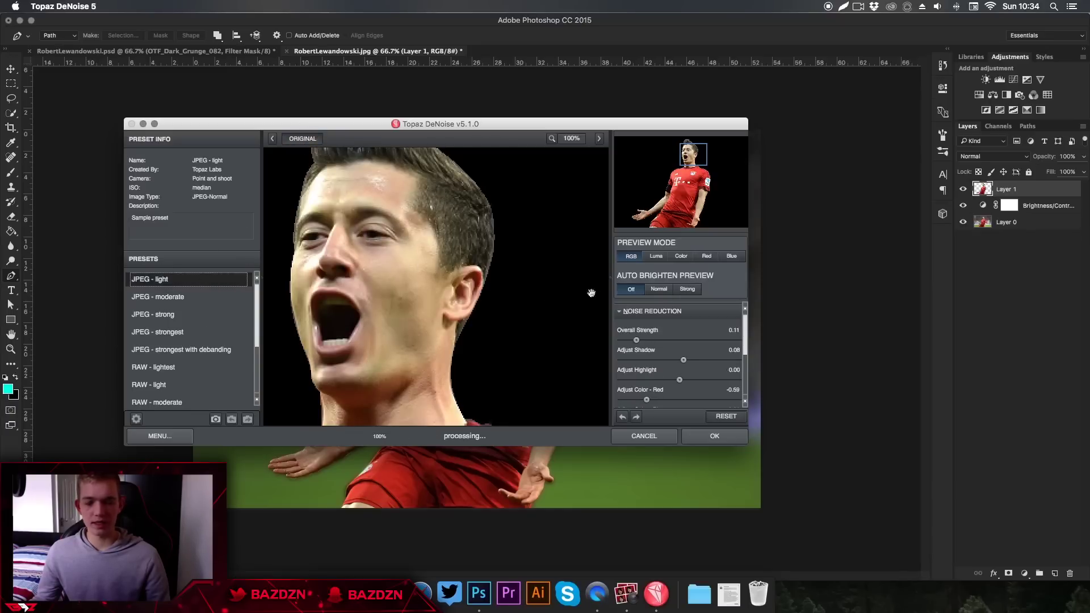
drag(635, 340, 650, 342)
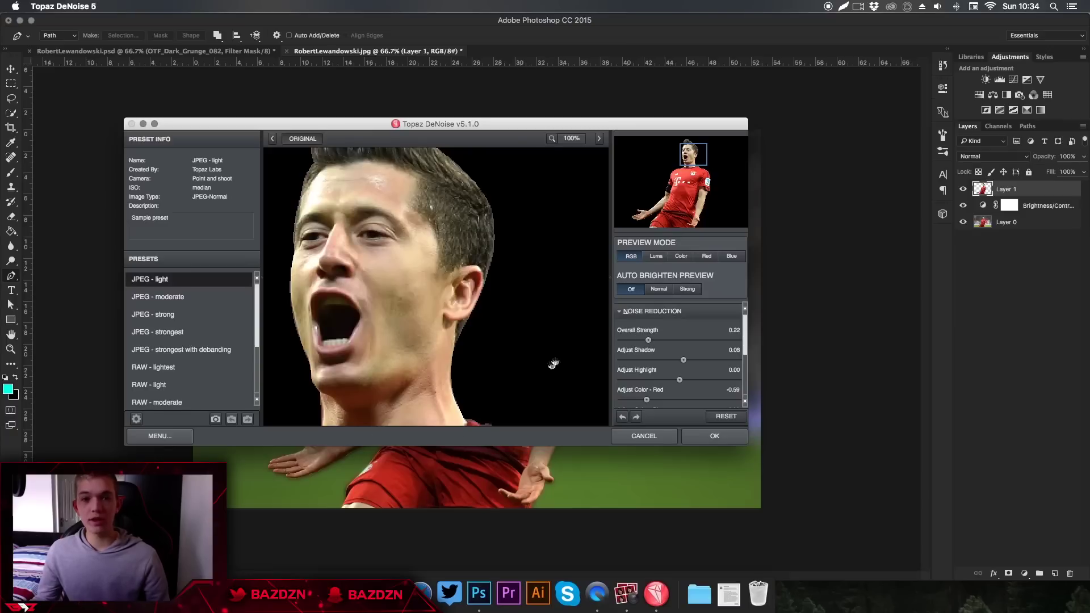
drag(650, 344, 642, 343)
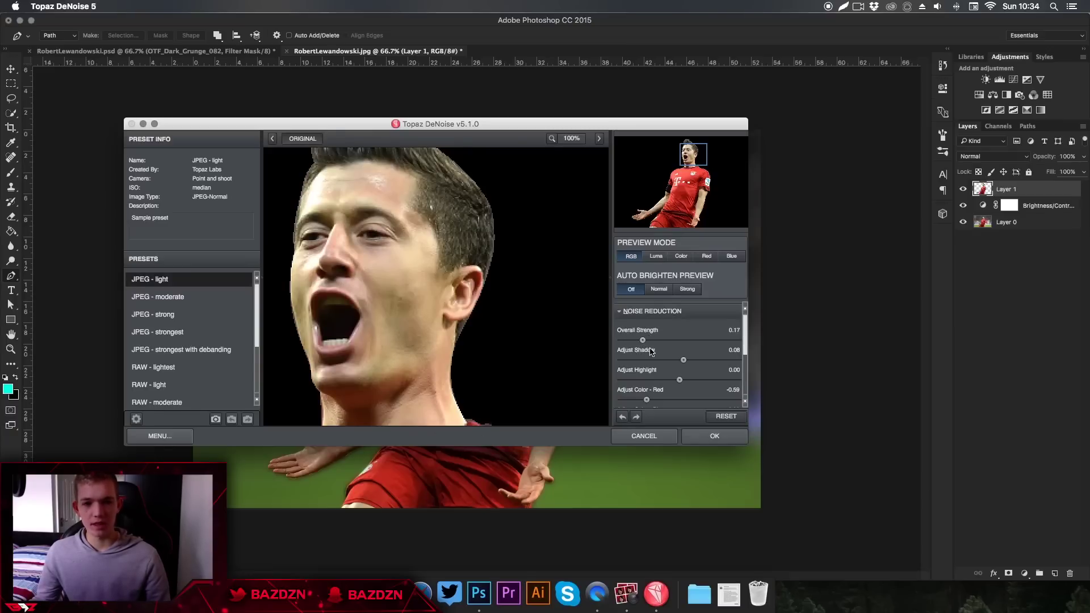
click(717, 436)
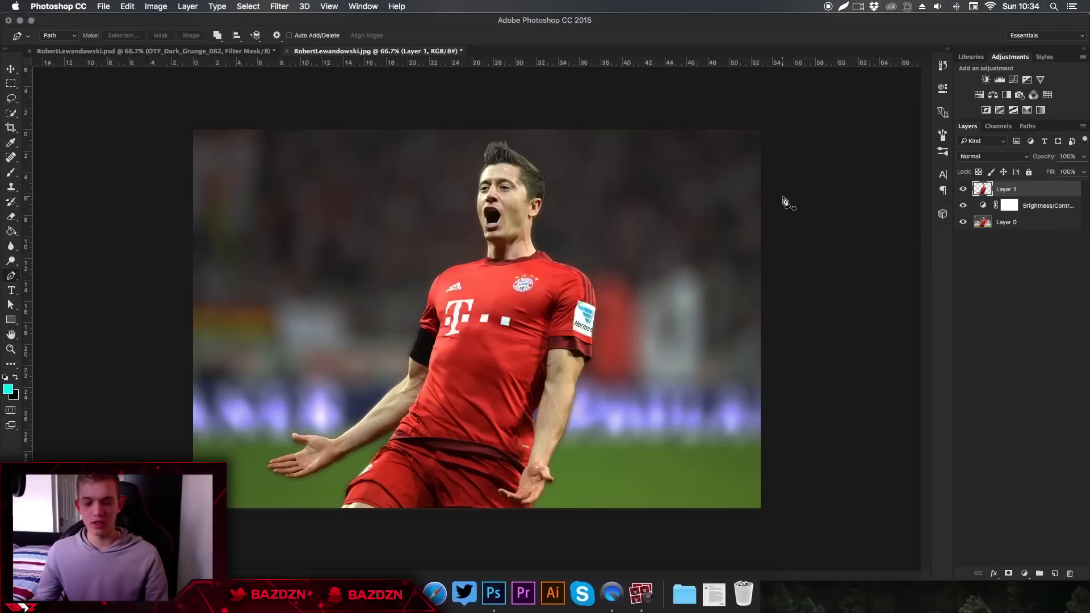
- Duplicate Layer 1 and give the copy a 3.9-pixel Gaussian Blur
key(v)
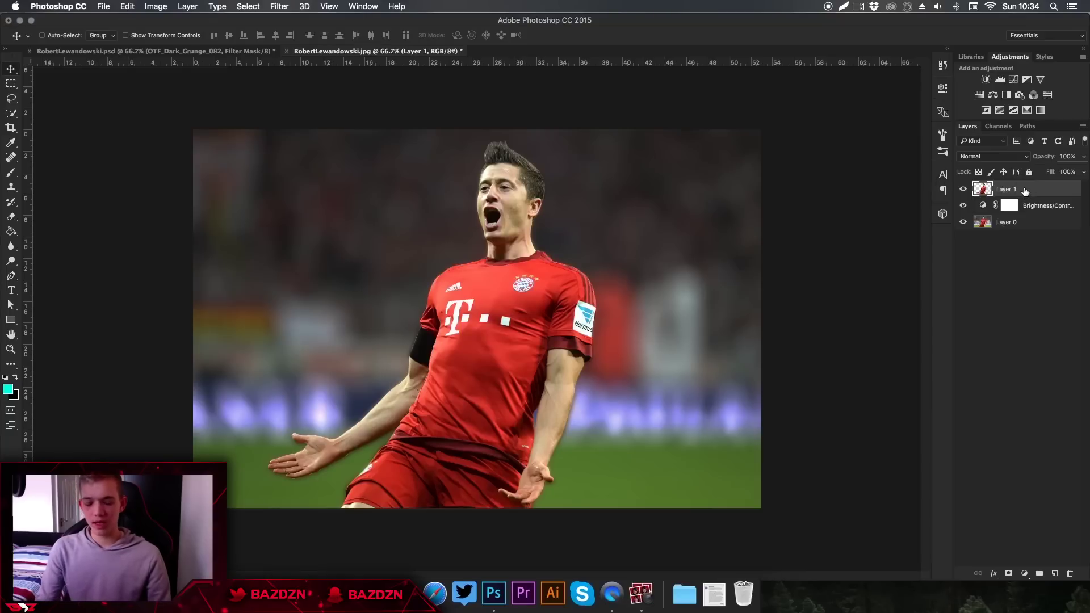
key(super+j)
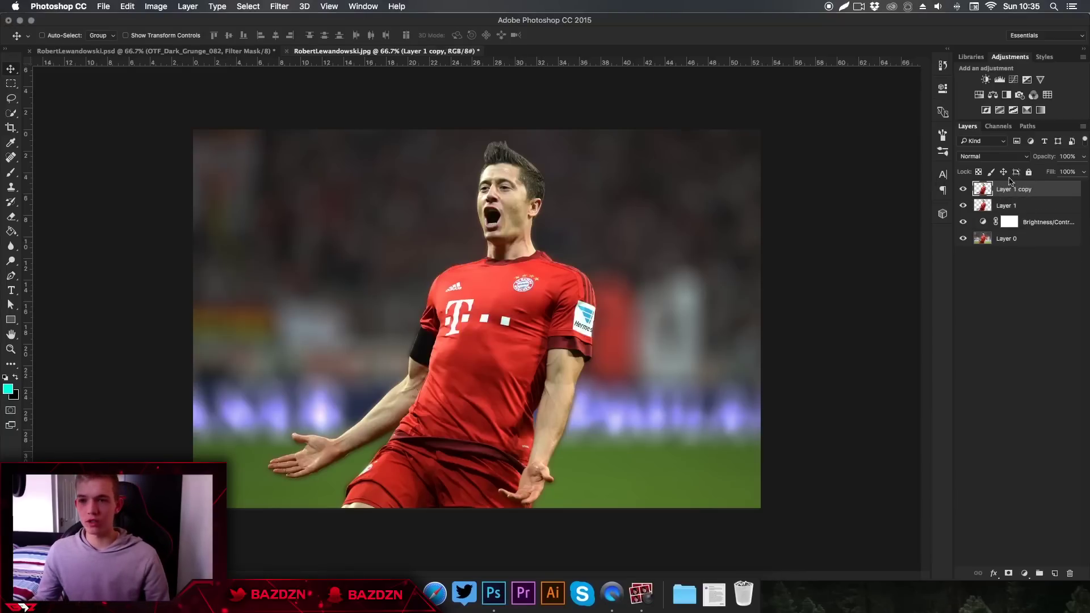
click(289, 5)
mouse_move(335, 141)
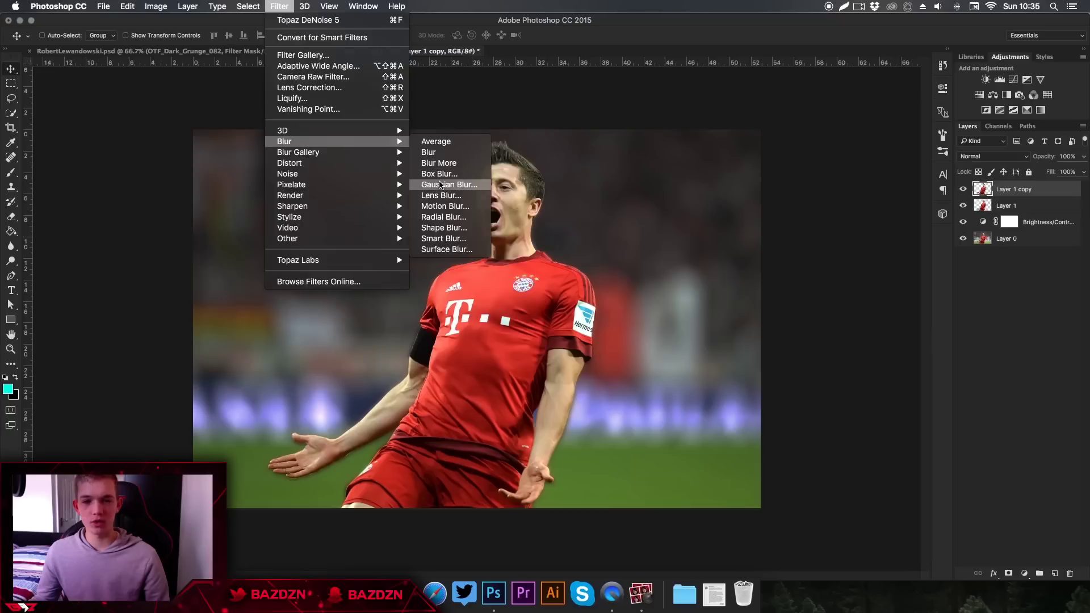
click(441, 184)
drag(53, 209, 50, 209)
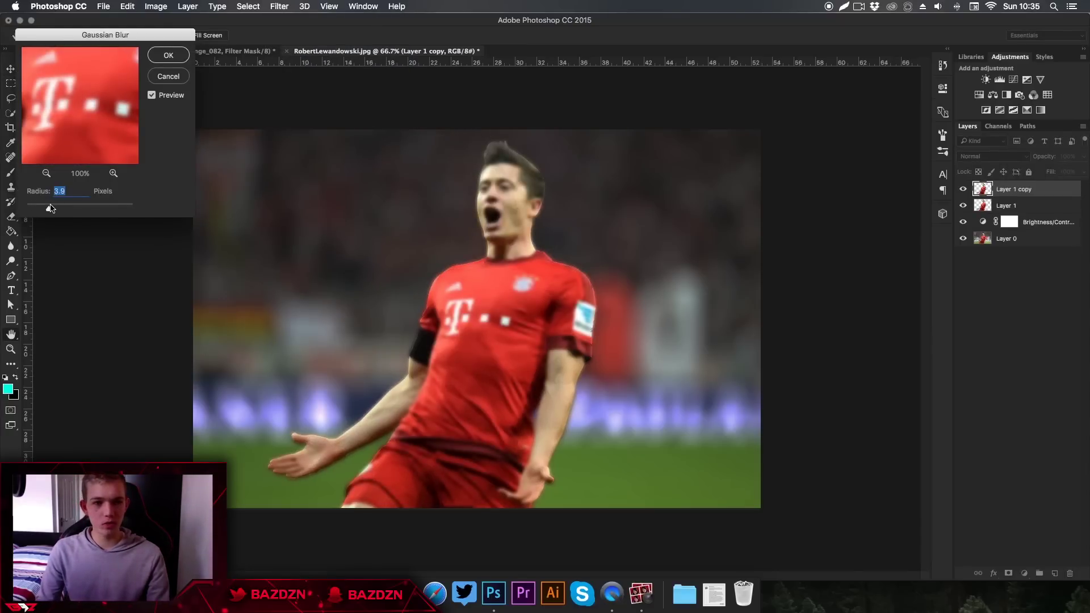
key(Return)
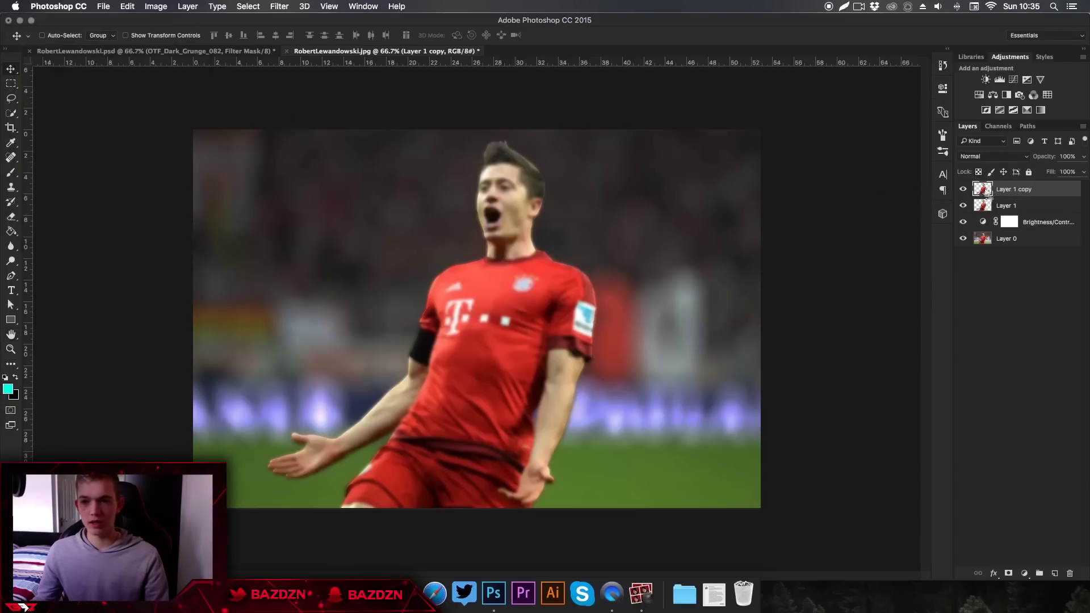
key(e)
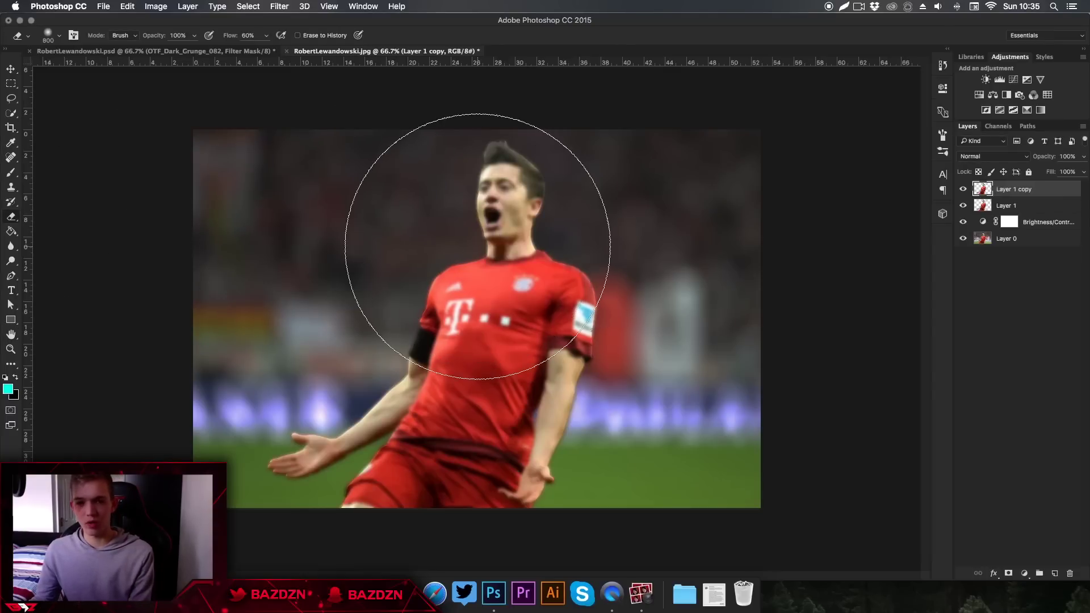
- Erase the blurred copy over the player's jersey and crest so he looks sharp
mouse_move(460, 231)
mouse_down()
mouse_move(507, 249)
mouse_move(500, 207)
mouse_up()
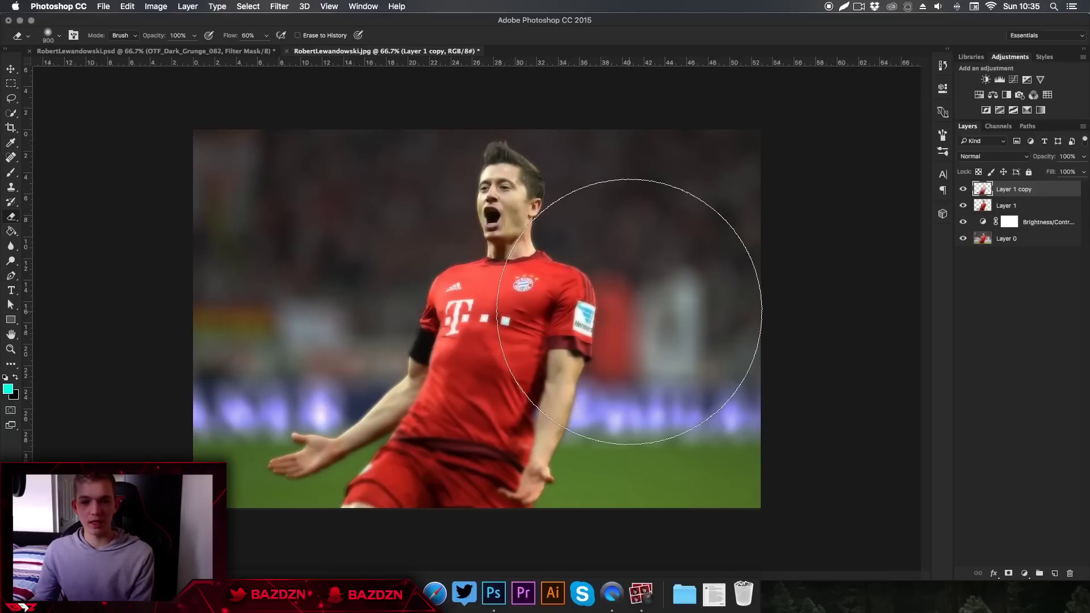
key(bracketleft)
key(bracketleft)
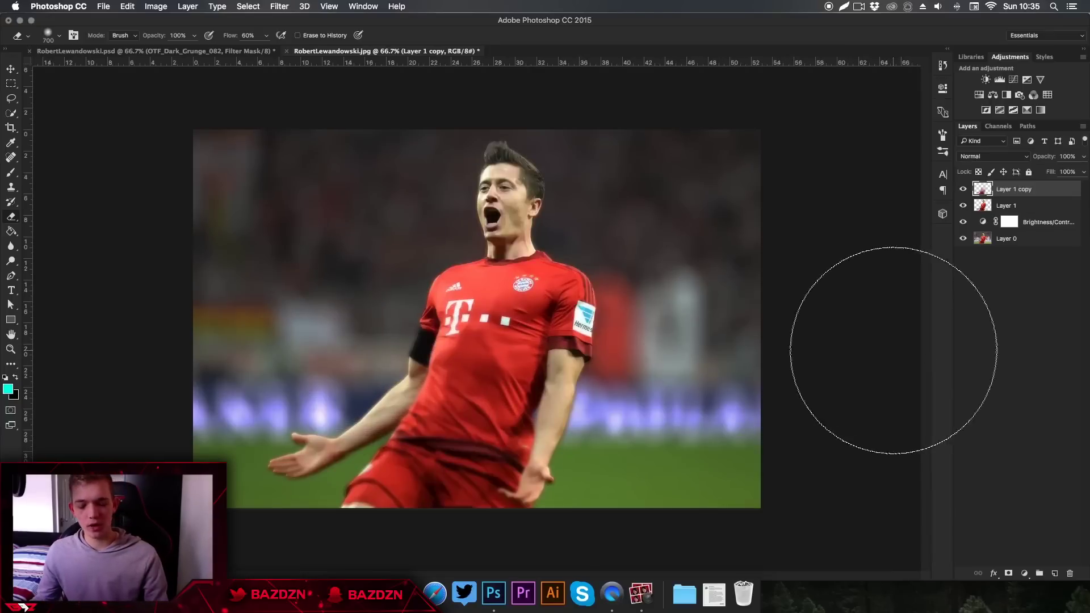
click(11, 69)
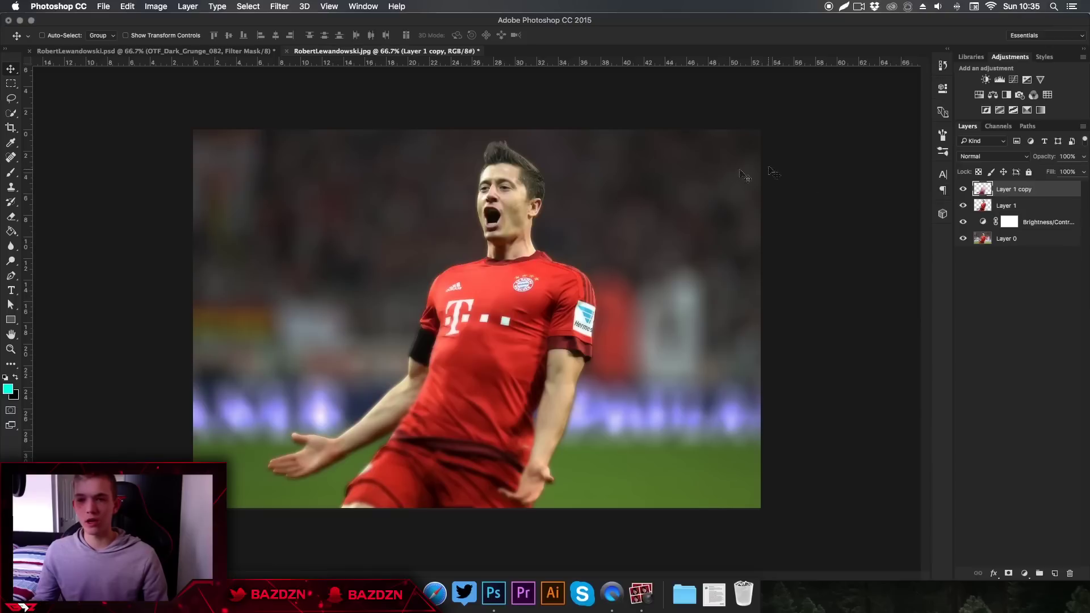
- Add a Black & White adjustment with every colour slider set to 0
click(1007, 95)
double_click(897, 144)
text(0)
key(Tab)
text(0)
key(Tab)
text(00)
key(Tab)
text(0)
key(Tab)
text(0)
- Blend the Black & White layer as Overlay at 64% opacity
click(992, 156)
click(991, 157)
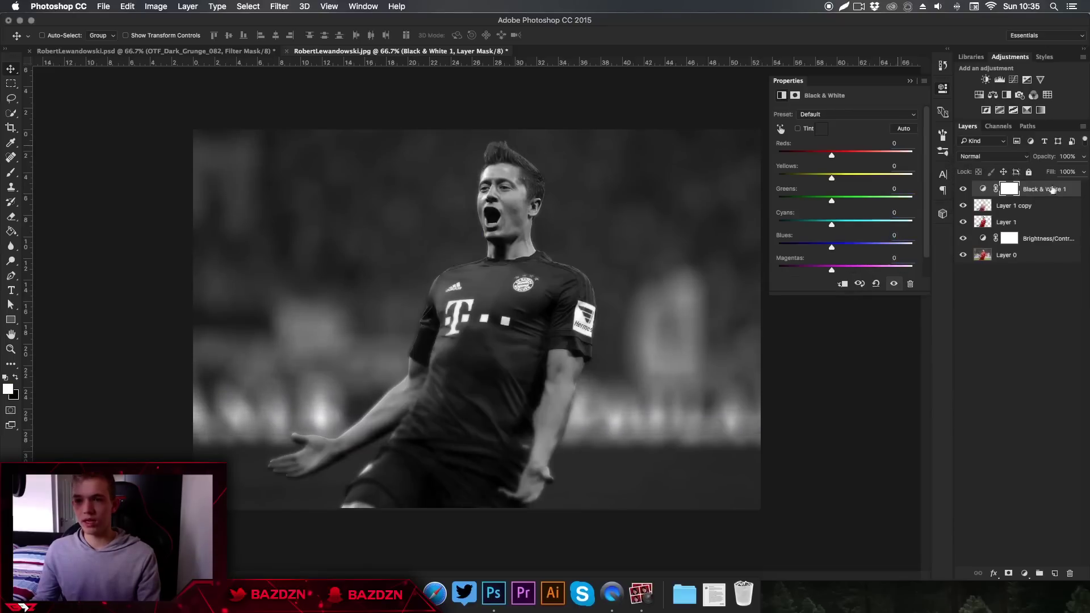
click(990, 160)
click(973, 279)
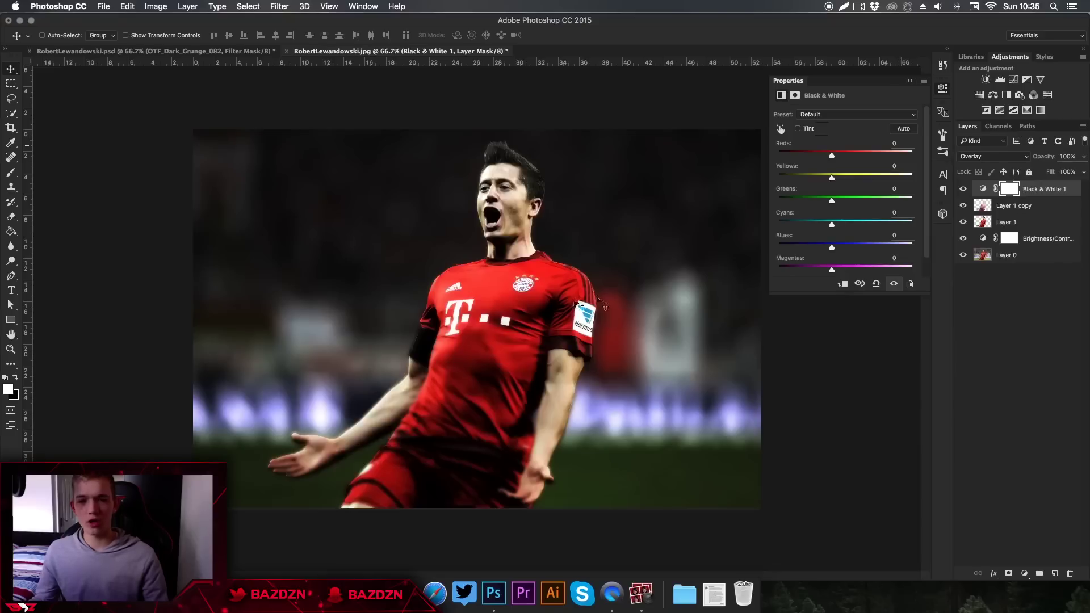
click(1083, 158)
drag(1061, 170, 1066, 170)
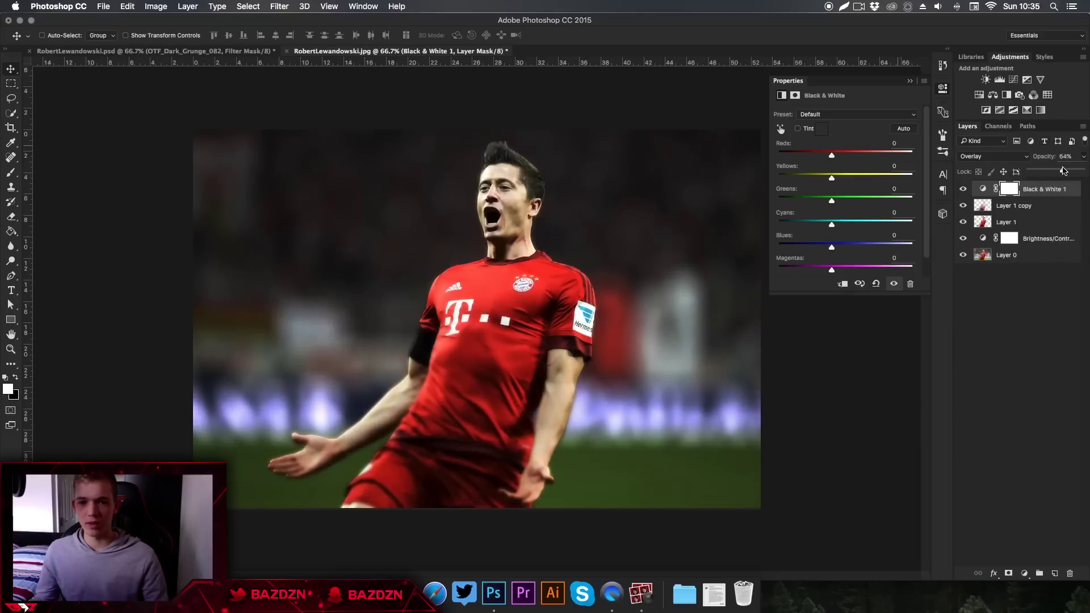
click(963, 190)
click(963, 190)
click(983, 189)
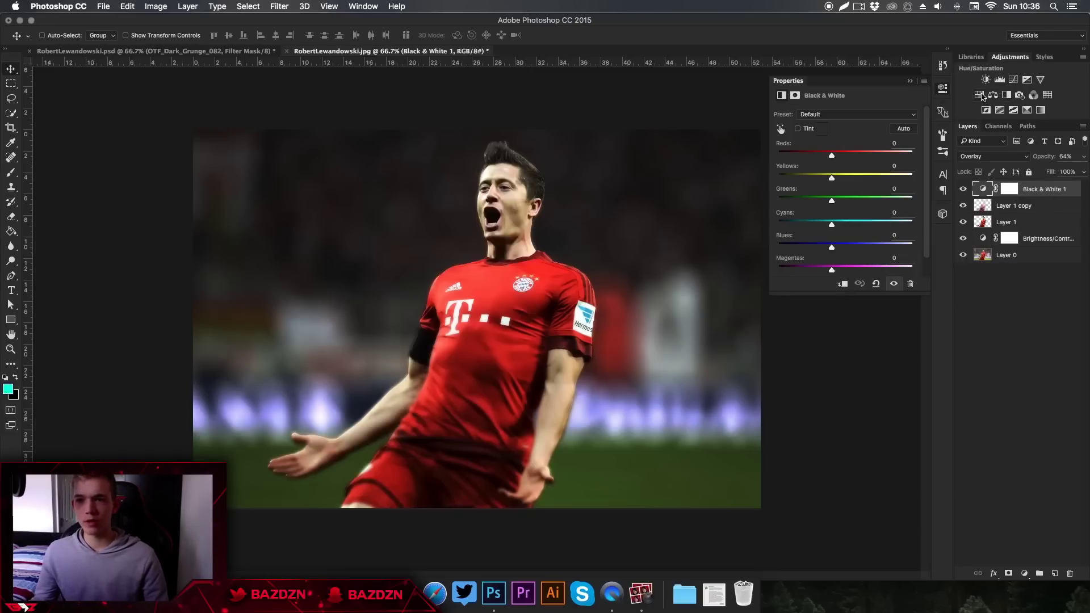
- Add a Hue/Saturation adjustment with saturation removed completely and target its mask
click(980, 95)
drag(830, 179, 657, 176)
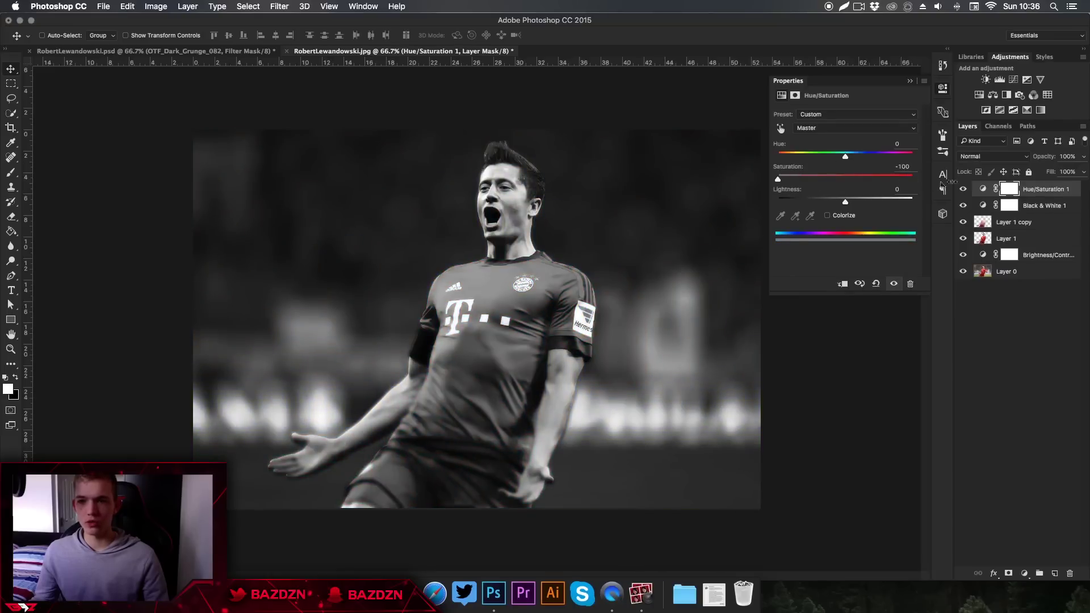
click(1010, 230)
click(1002, 189)
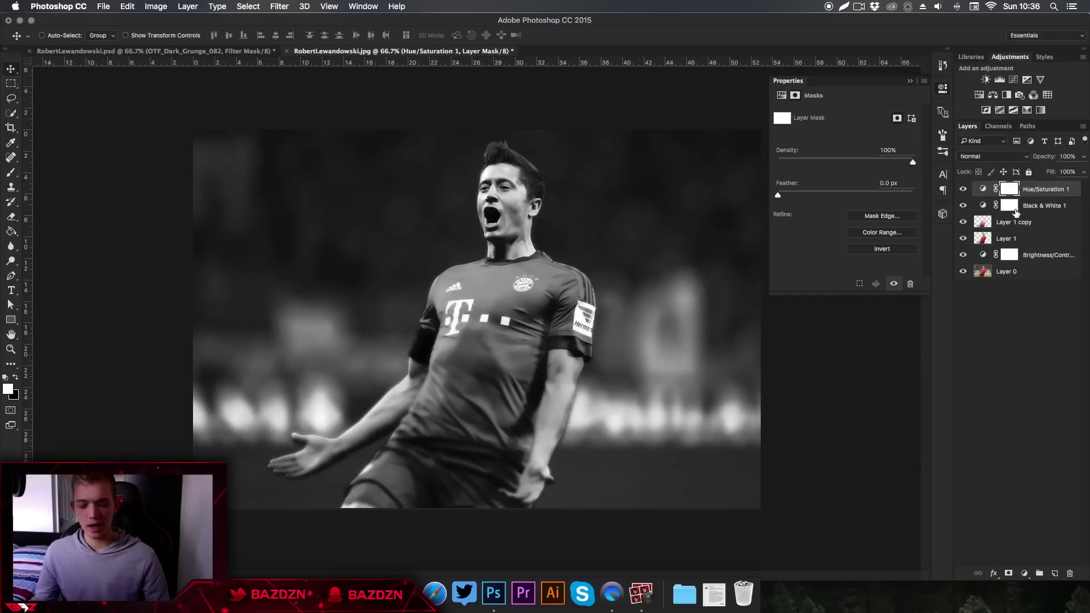
- Load the player's outline and erase the mask to restore red on his jersey
super+click(986, 241)
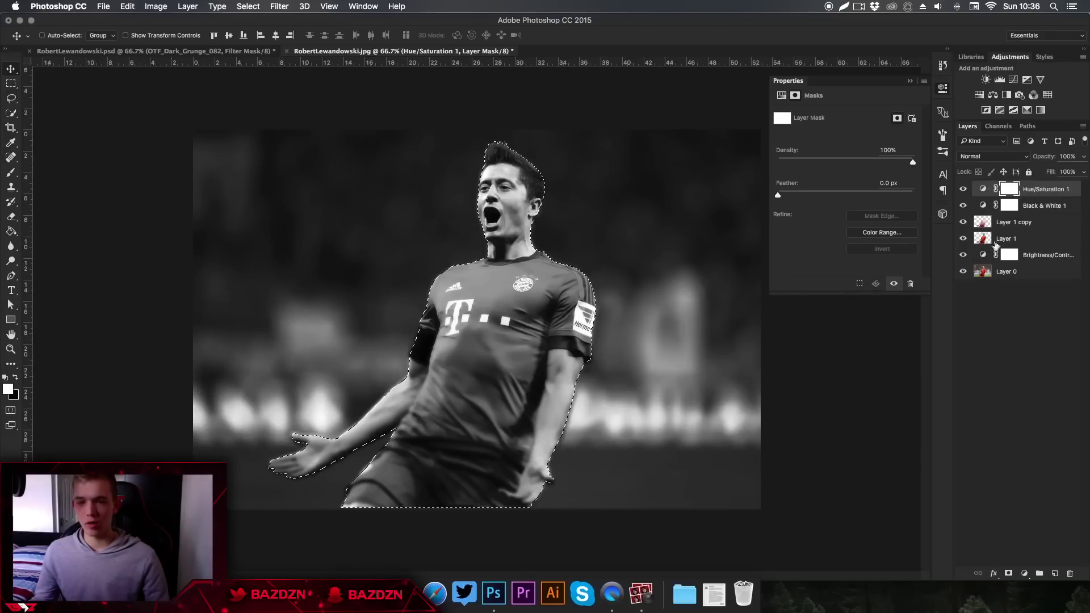
key(e)
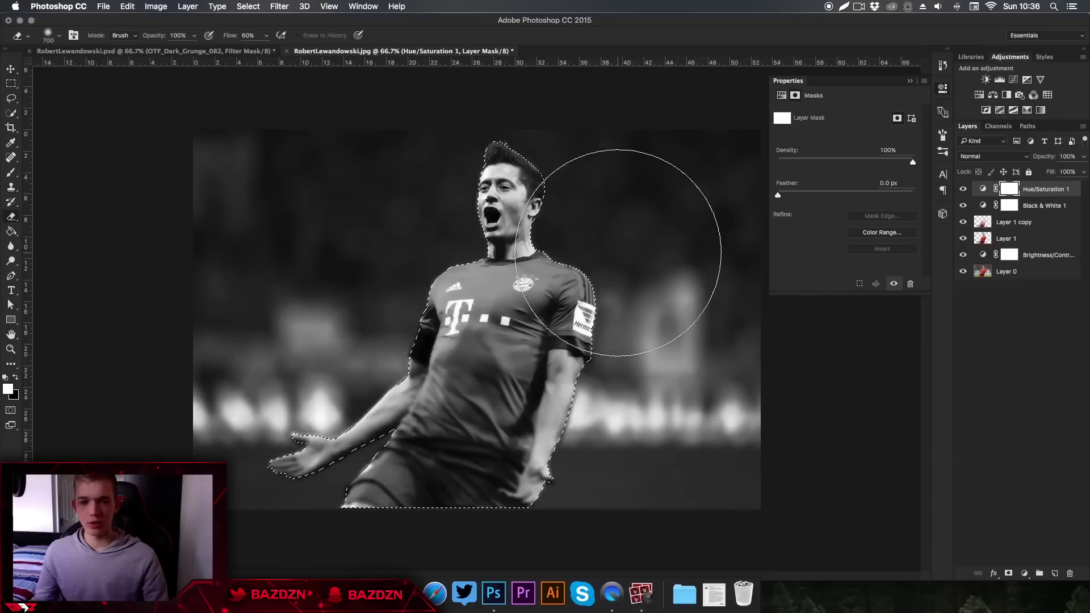
drag(595, 267, 601, 256)
key(bracketright)
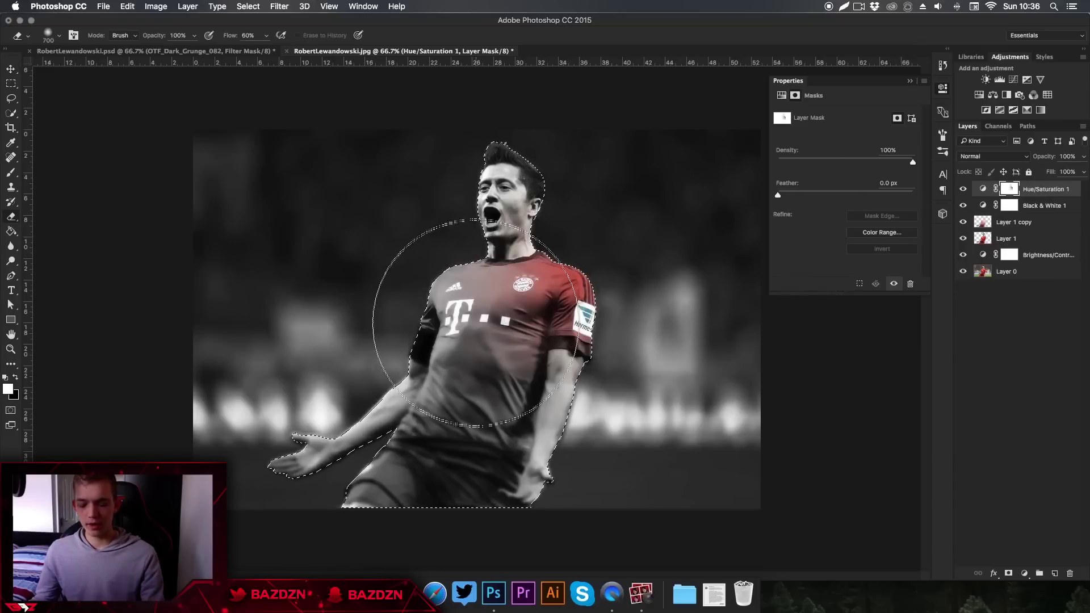
drag(372, 341, 341, 363)
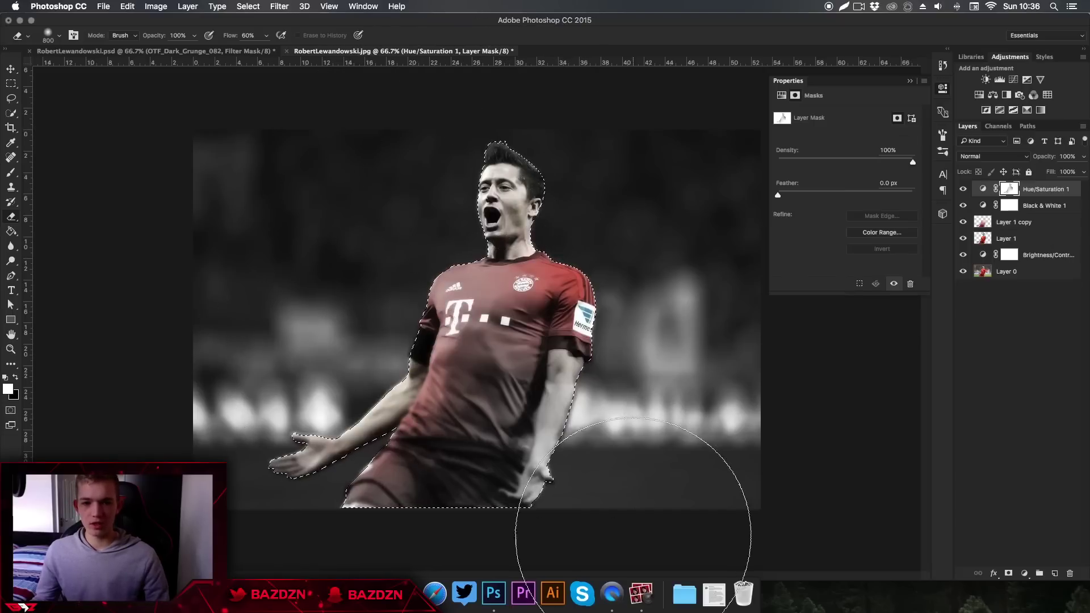
key(super+d)
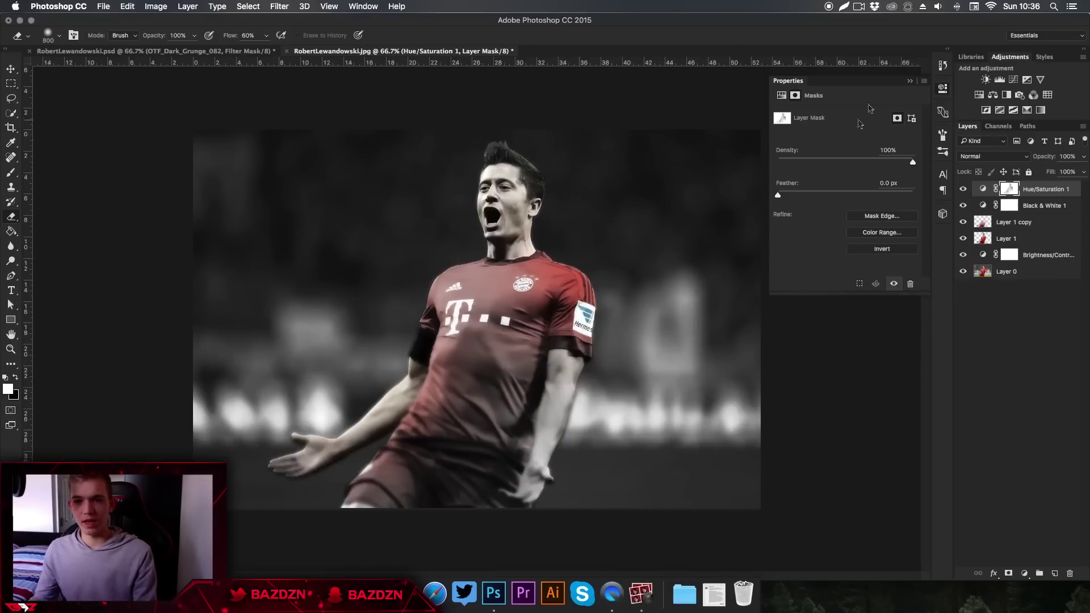
- Erase the mask in the lower-left corner to reveal colour there
click(910, 81)
key(bracketright)
key(bracketright)
key(bracketright)
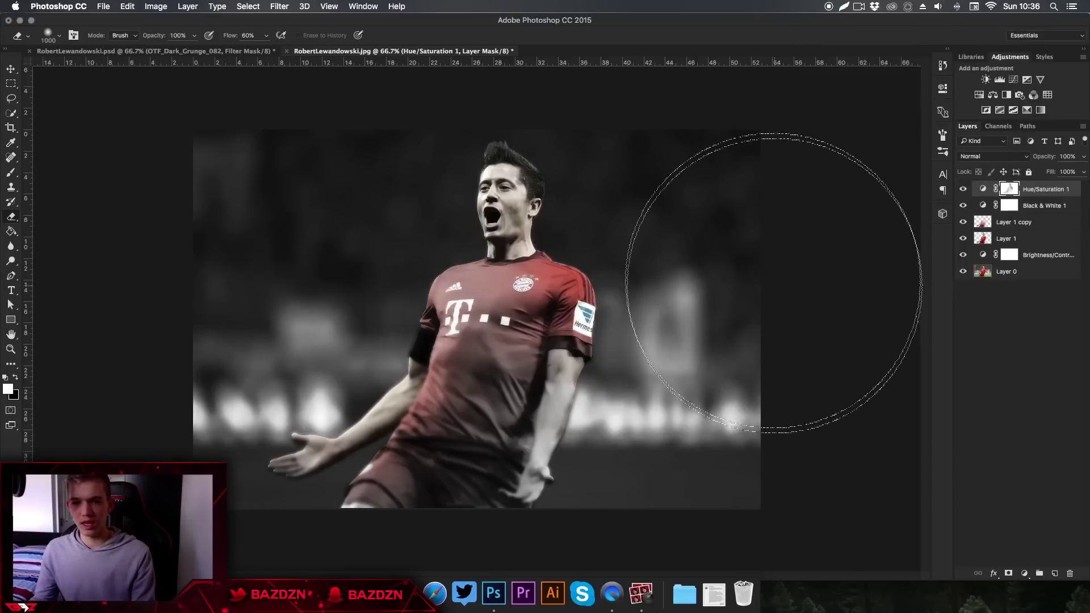
drag(785, 486, 784, 494)
key(super+z)
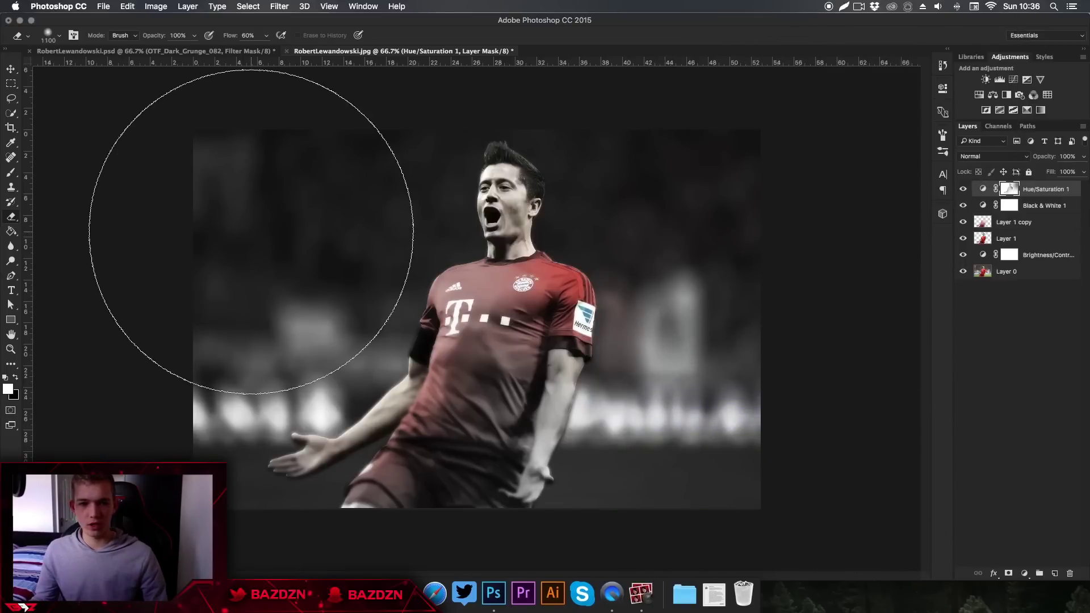
mouse_move(162, 462)
mouse_down()
mouse_move(148, 477)
mouse_move(176, 525)
mouse_move(187, 522)
mouse_up()
key(super+minus)
key(super+minus)
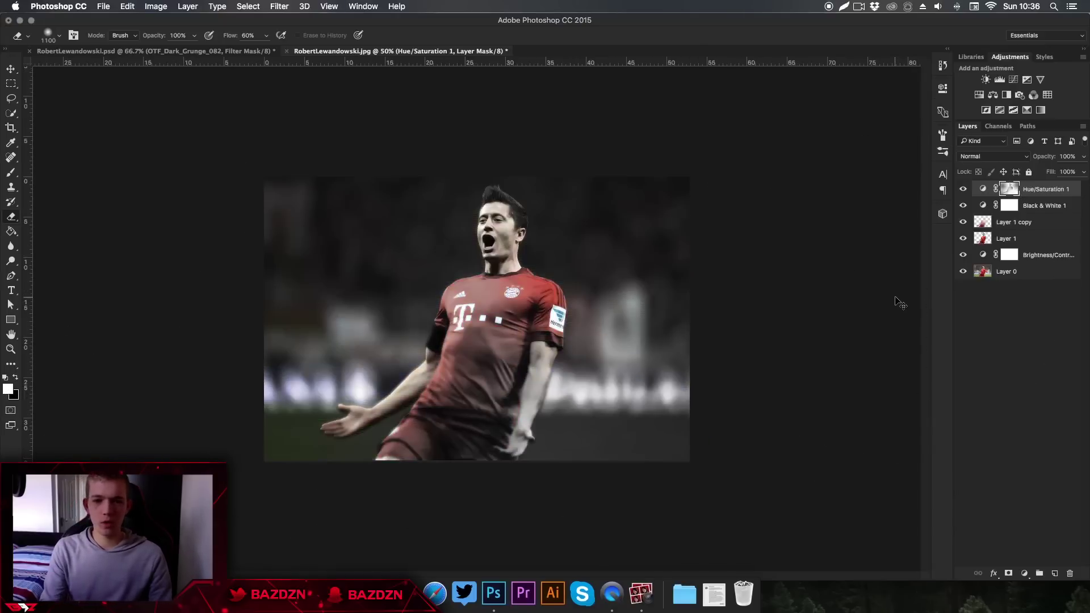
key(super+plus)
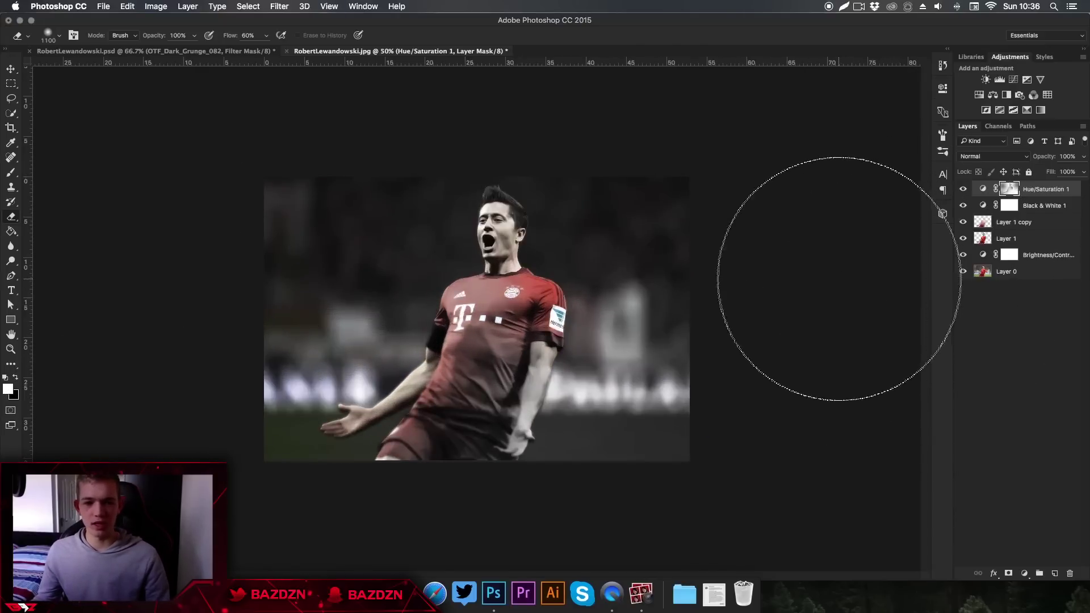
key(super+plus)
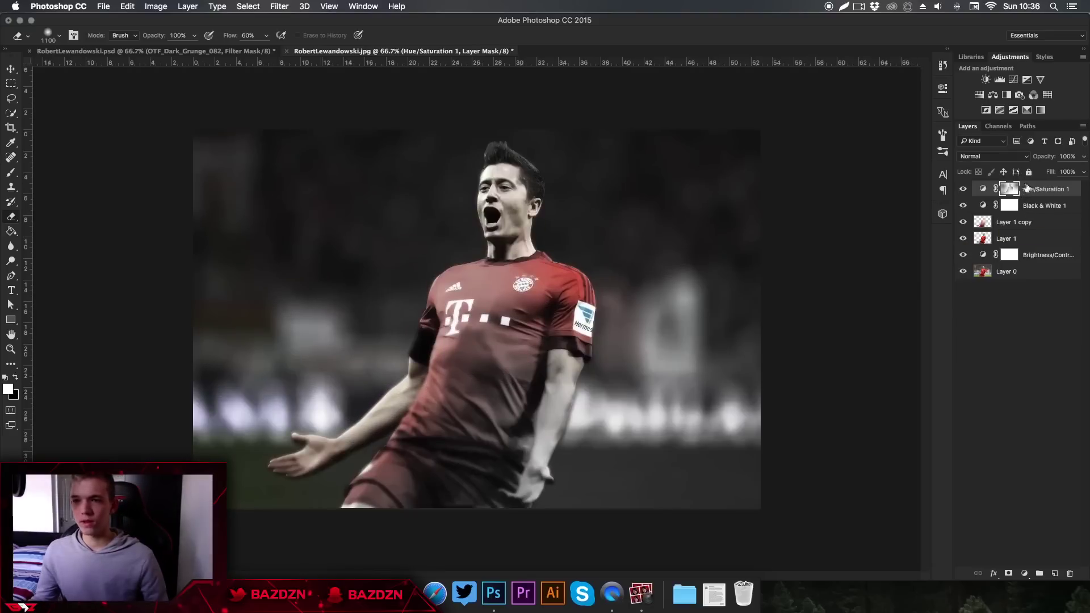
- Add a Brightness/Contrast adjustment layer with Brightness -34 and Contrast 36
click(986, 80)
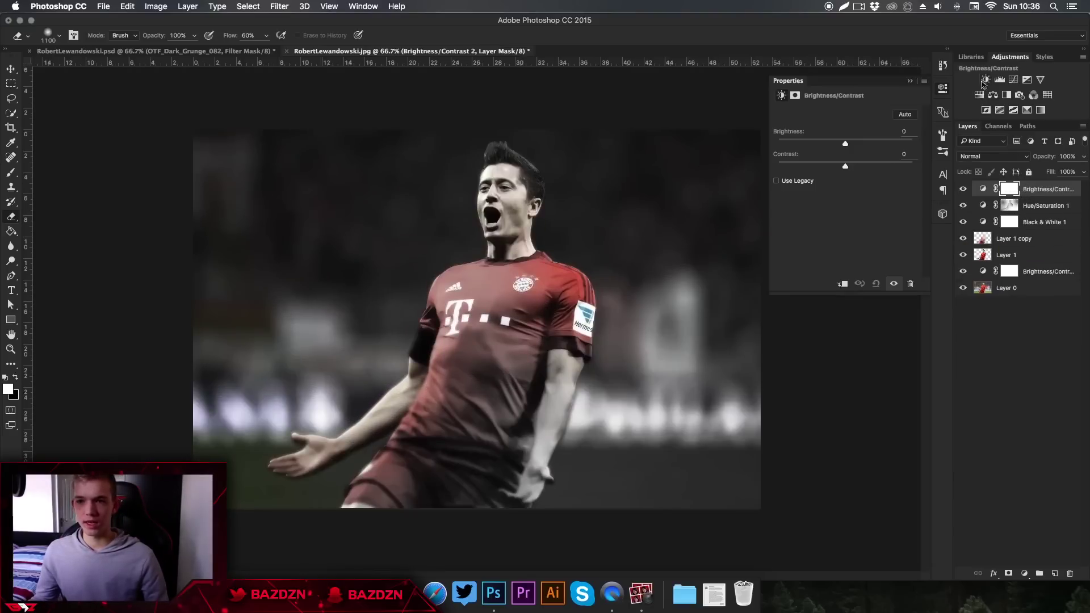
drag(845, 166, 832, 145)
drag(896, 166, 871, 165)
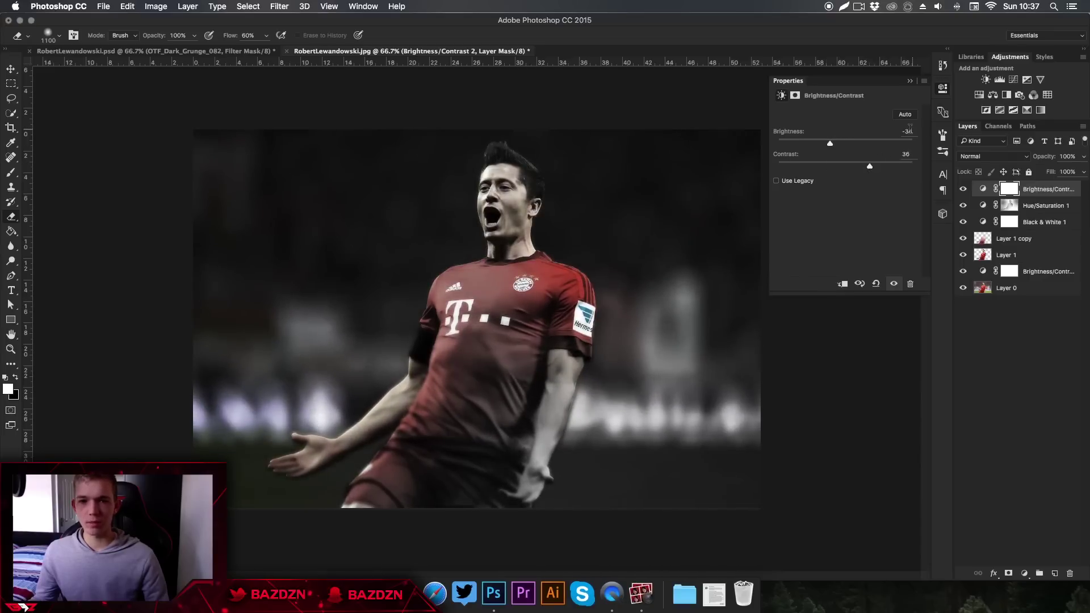
click(906, 154)
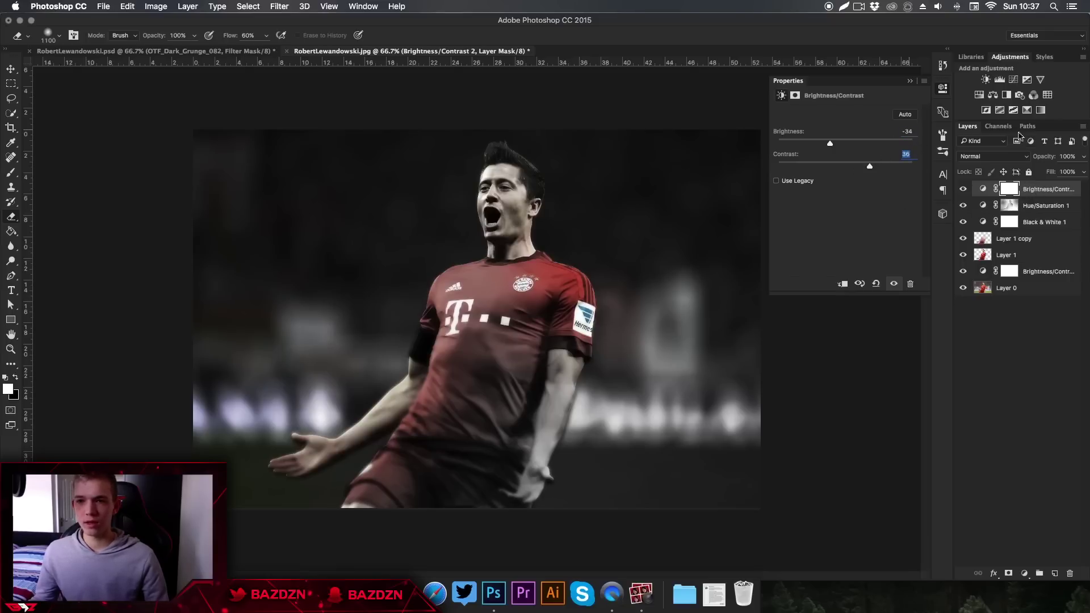
- Add a Gradient Map adjustment layer blended in Soft Light mode
click(1041, 110)
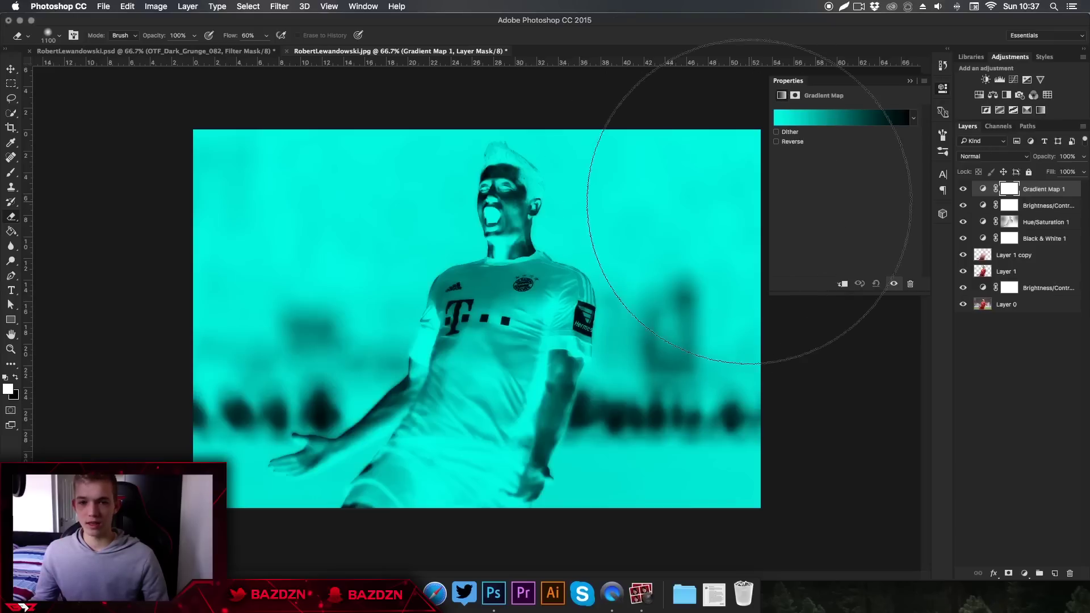
click(972, 157)
click(990, 159)
click(991, 159)
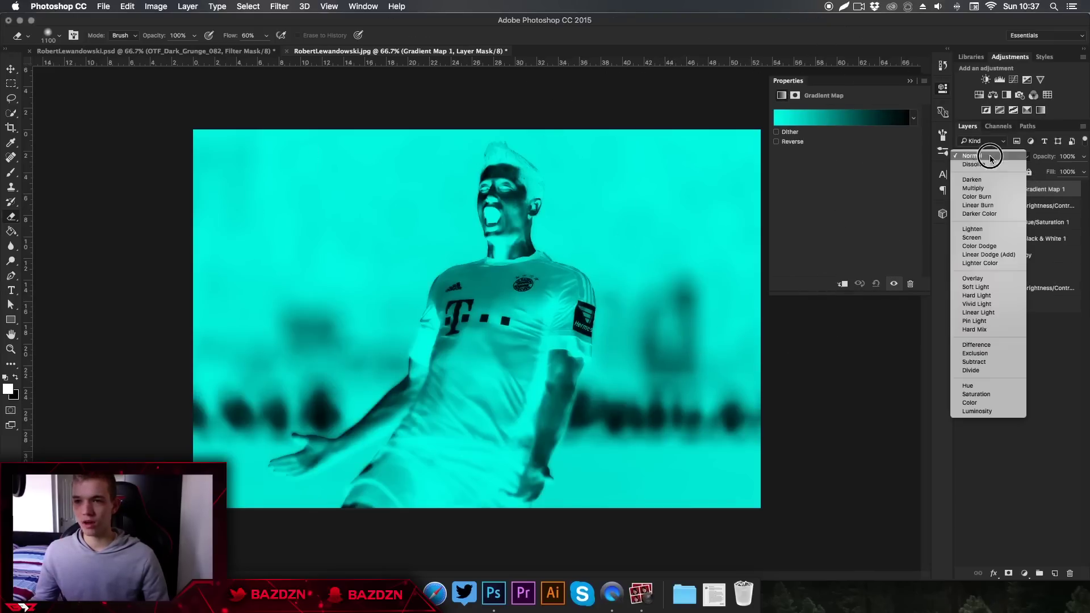
click(981, 288)
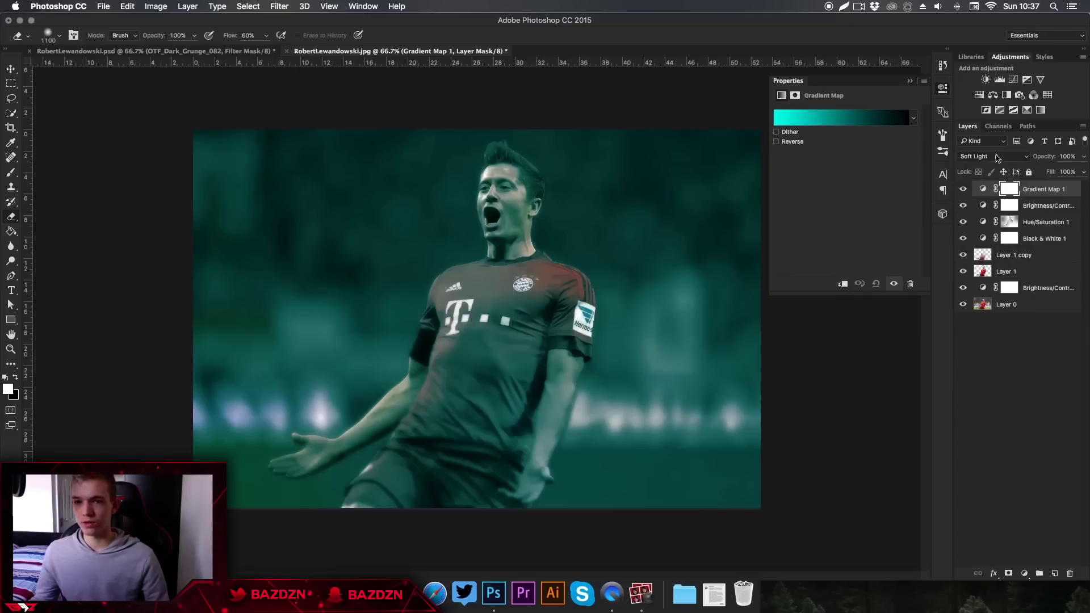
click(1080, 158)
drag(1082, 169, 1036, 172)
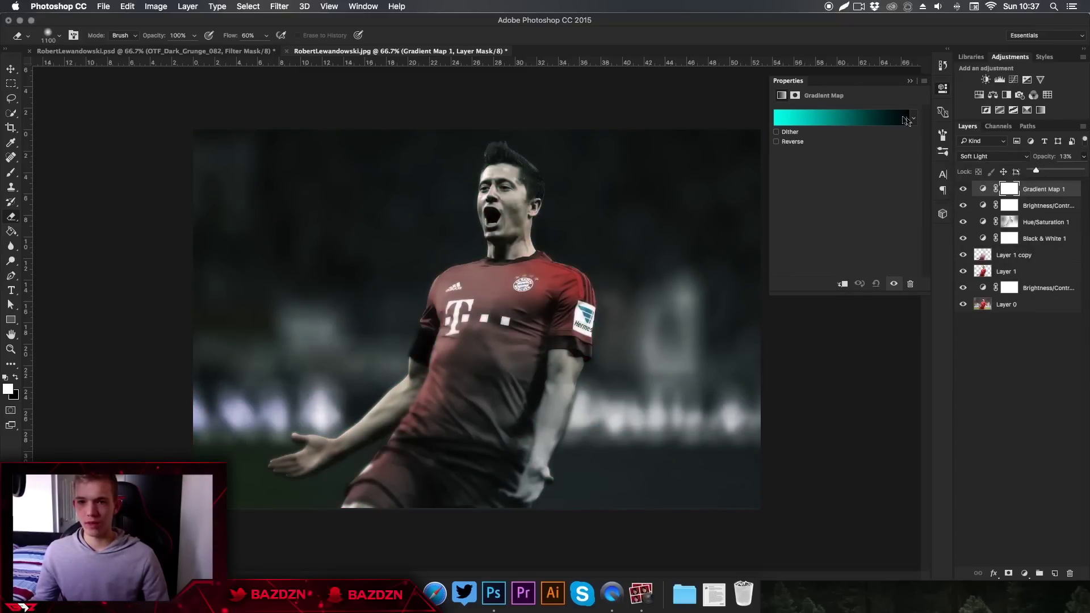
- Apply the Violet, Orange gradient preset and set the layer opacity to 33%
click(873, 125)
click(908, 138)
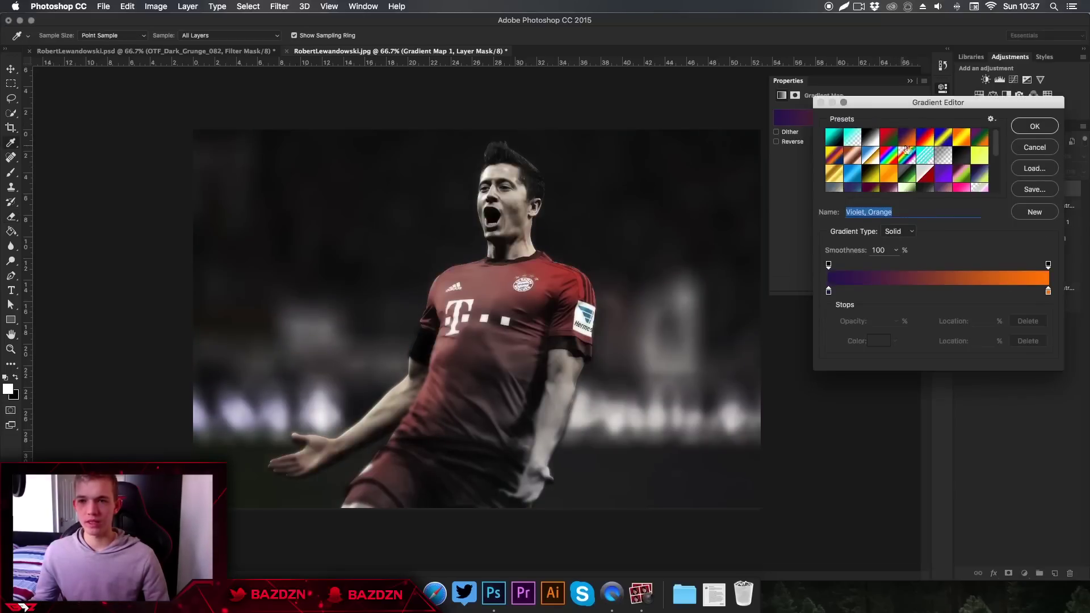
click(1036, 127)
mouse_move(1050, 170)
mouse_down()
mouse_move(1041, 173)
mouse_move(1050, 172)
mouse_up()
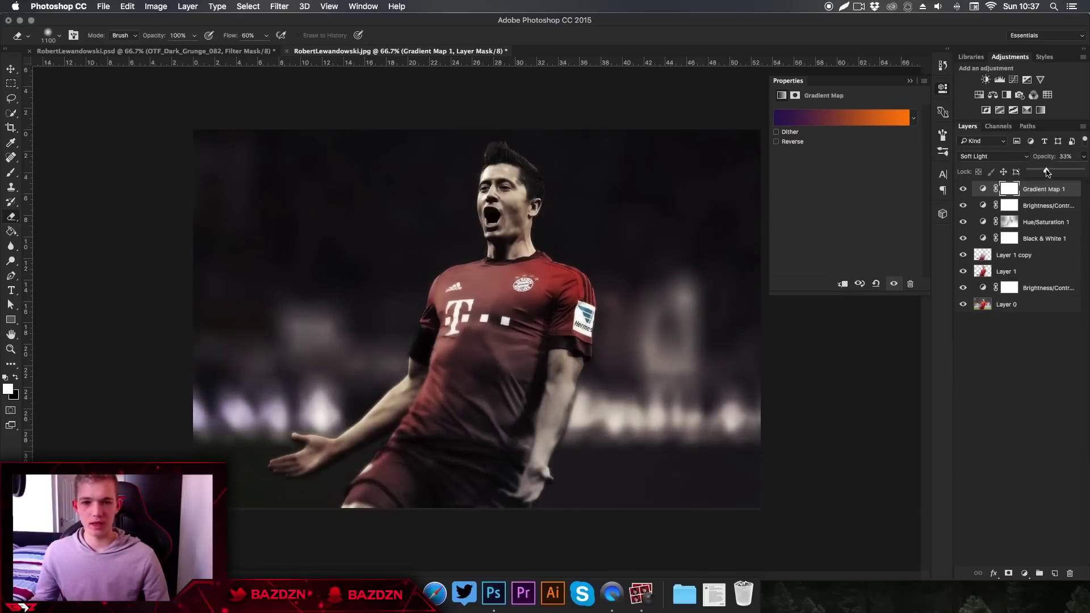
key(v)
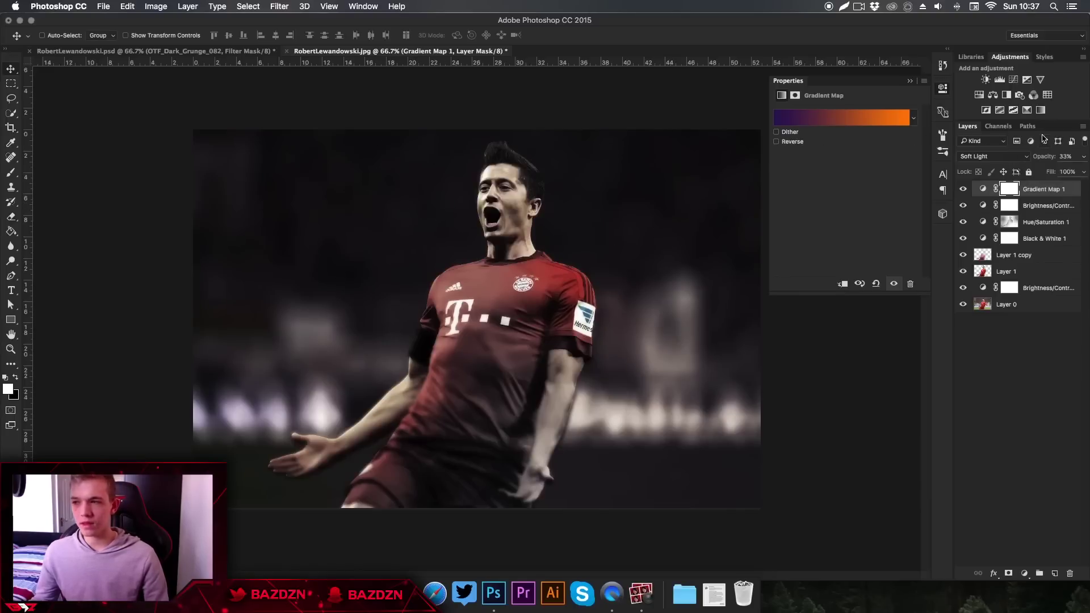
- Add a Photo Filter layer and, after trying several presets, choose Warming Filter (85)
click(1020, 95)
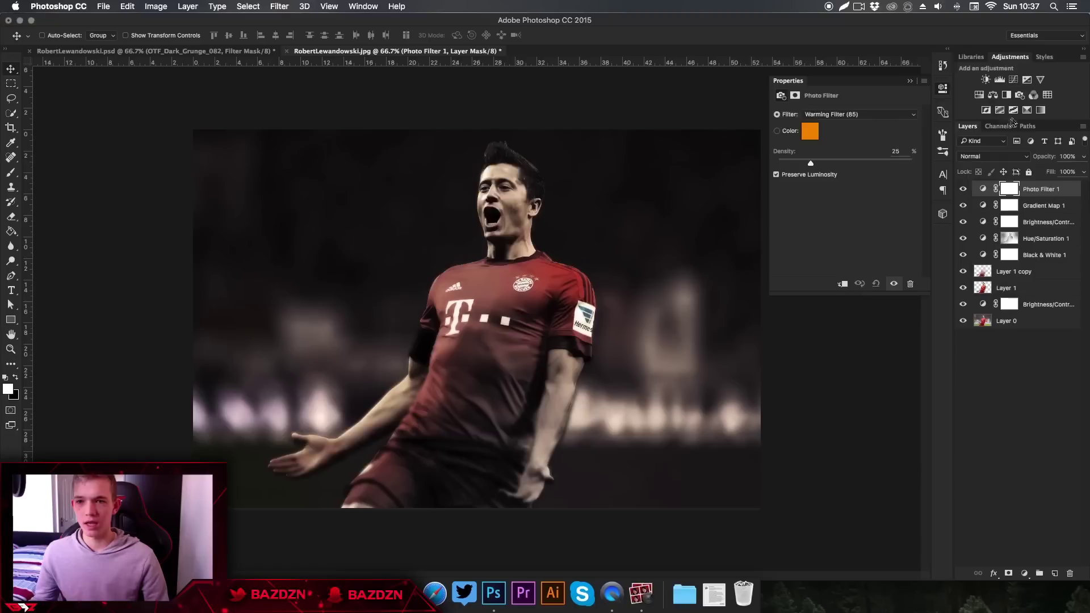
click(824, 115)
click(820, 122)
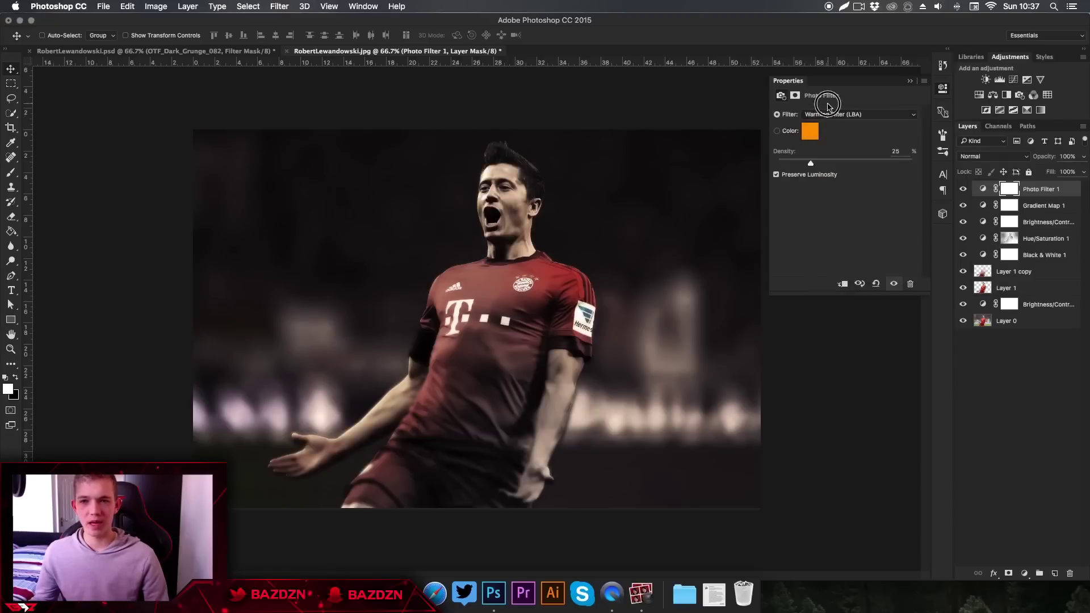
click(829, 113)
click(831, 140)
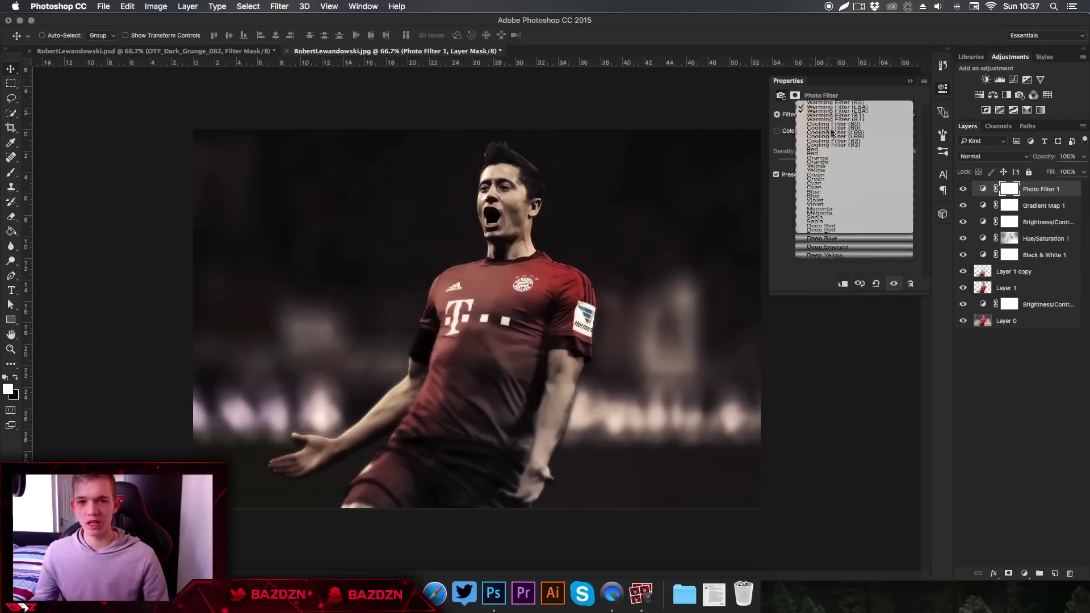
click(835, 116)
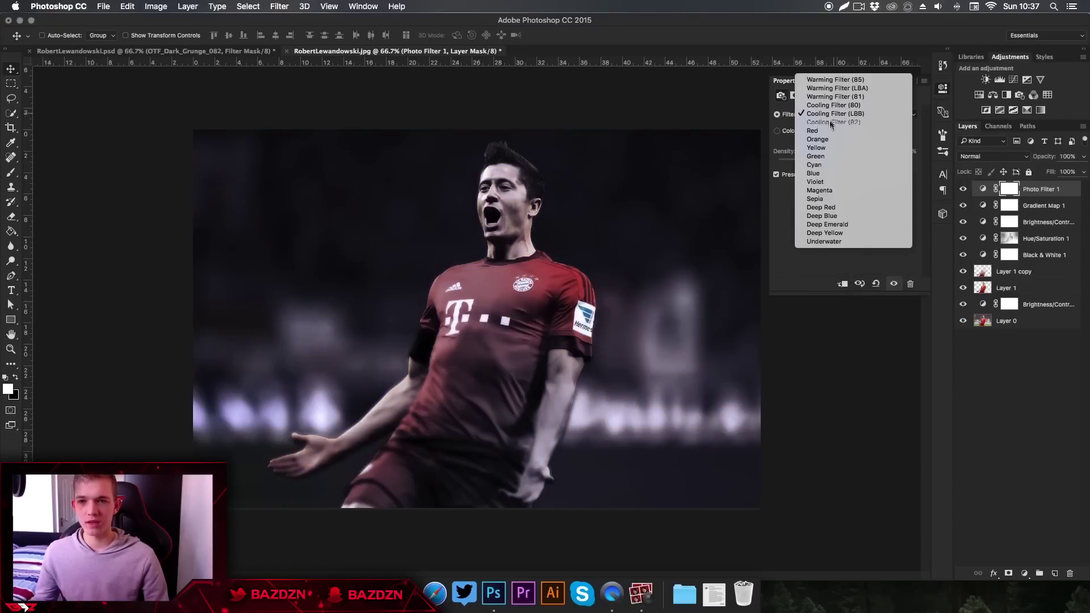
click(832, 123)
click(832, 118)
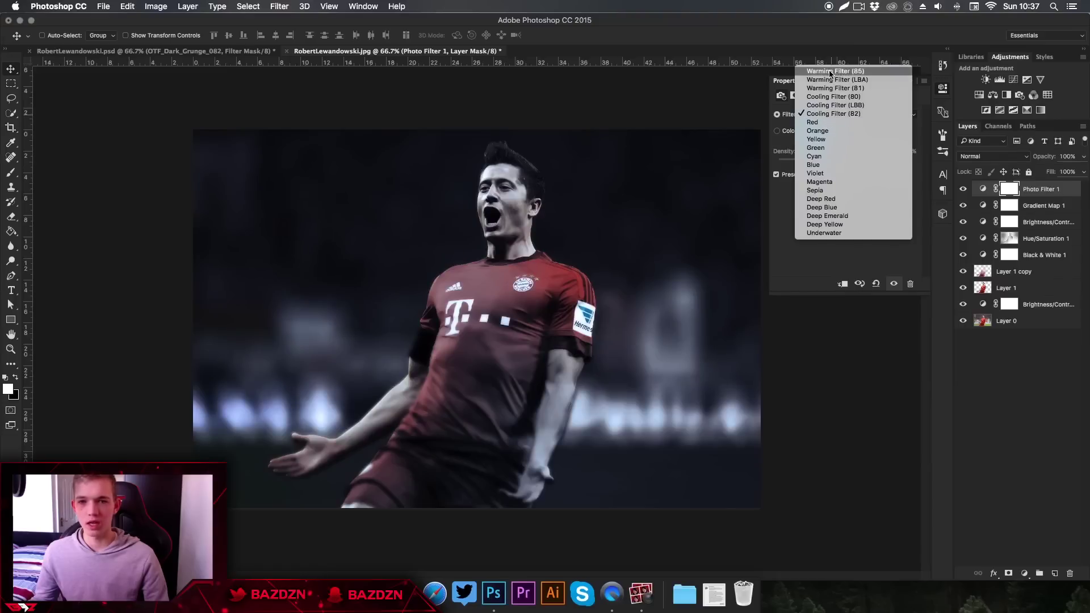
click(840, 96)
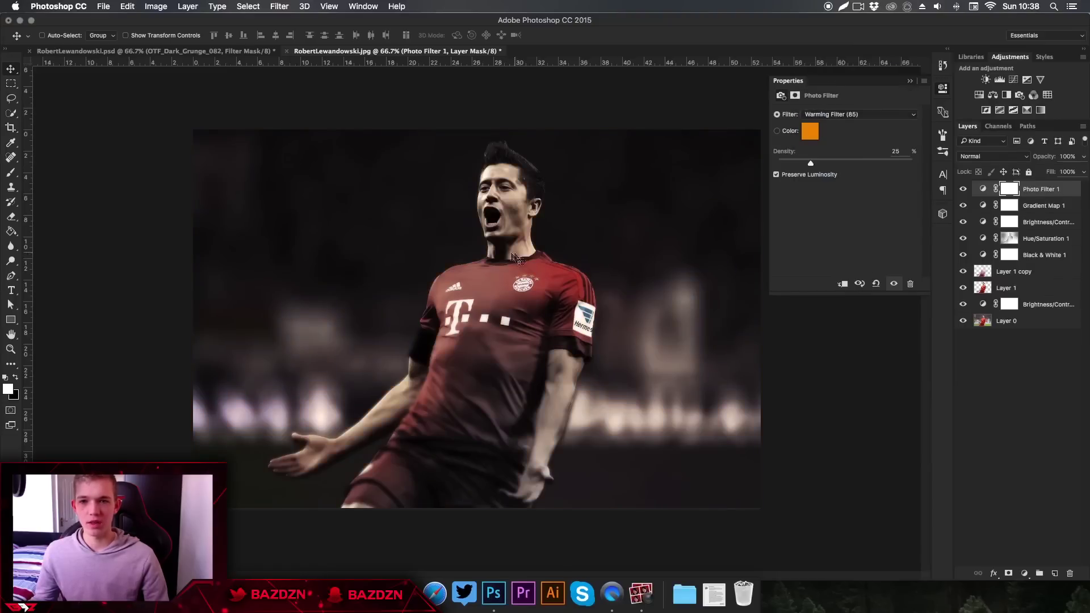
- Keep Warming Filter (85) and set the Photo Filter density to 41%
click(860, 116)
click(830, 115)
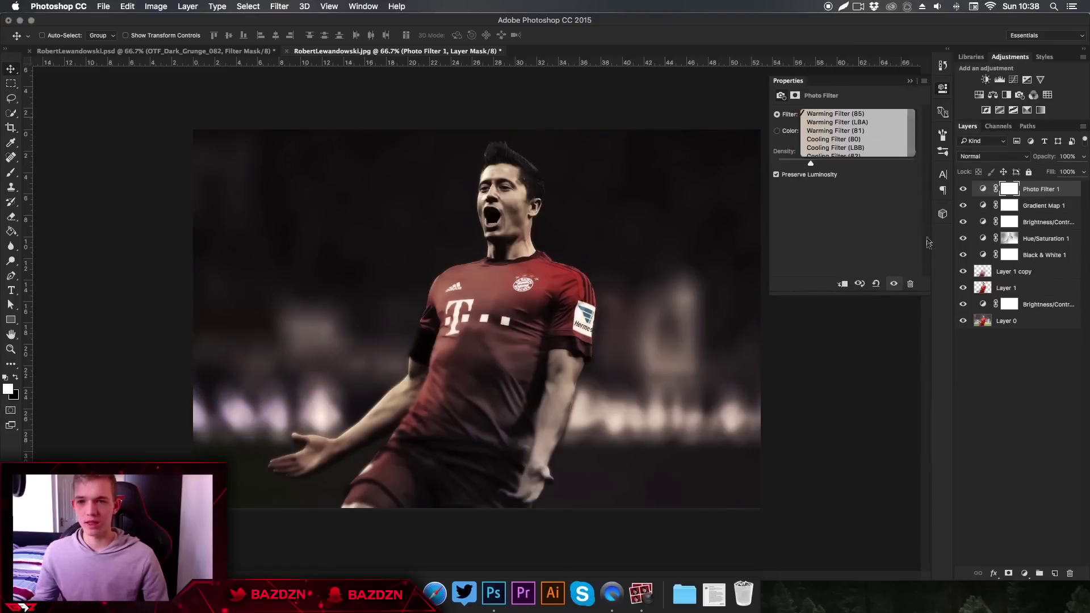
drag(812, 170, 886, 163)
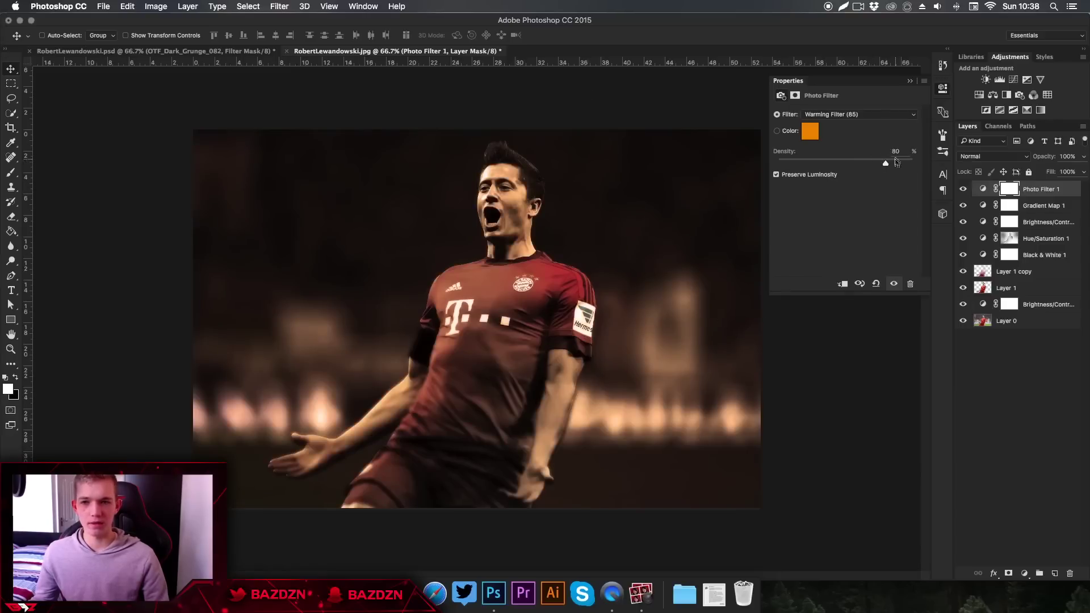
drag(888, 165, 833, 163)
click(976, 156)
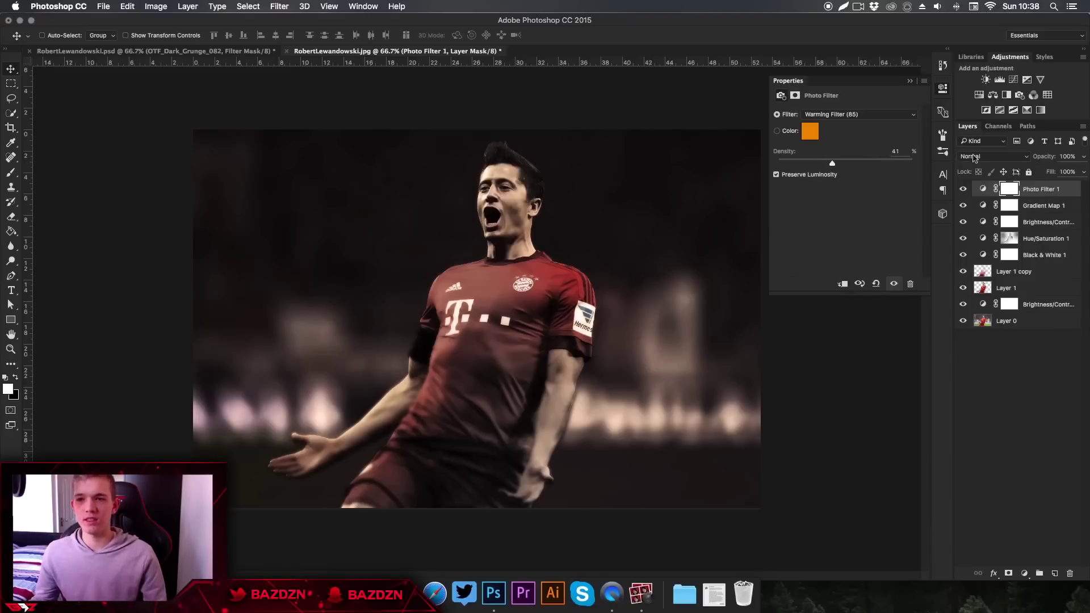
- Add a Curves layer with an S-curve, lowering shadows and raising highlights (140 → 177)
click(1014, 81)
drag(832, 219, 823, 233)
drag(857, 198, 857, 177)
drag(824, 233, 824, 230)
drag(857, 177, 863, 176)
drag(857, 173, 851, 167)
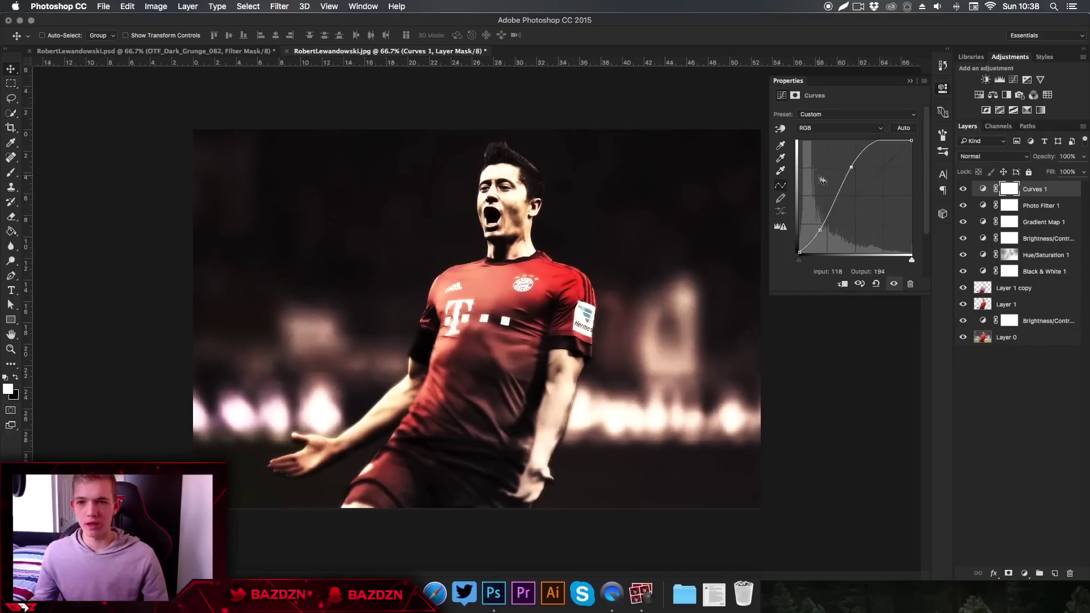
drag(851, 167, 861, 174)
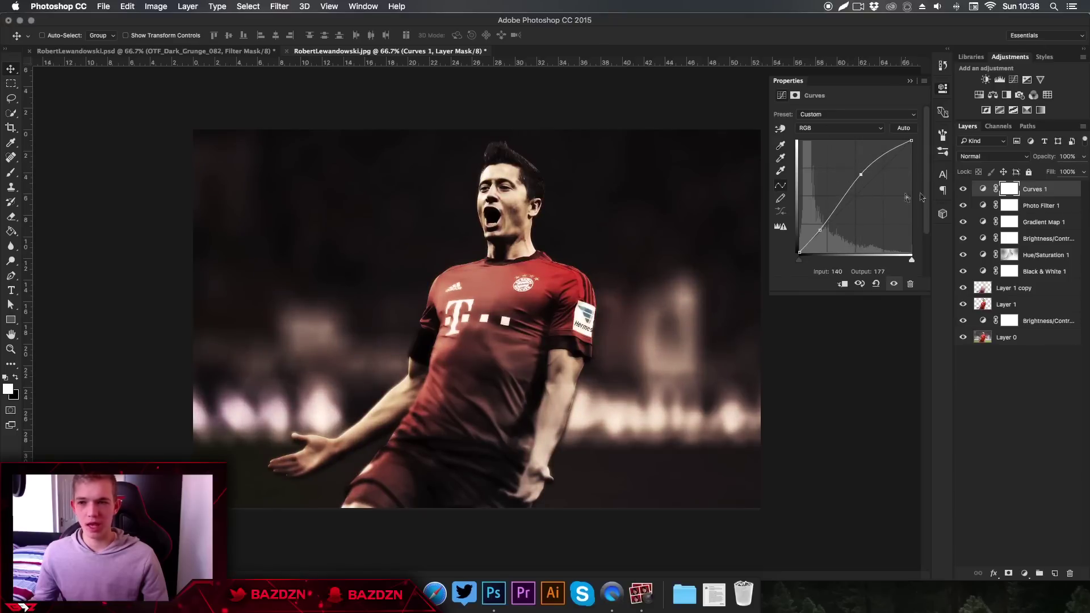
- Check the Hue/Saturation 1 and Black & White 1 layers, then select Layer 1 copy
click(1029, 253)
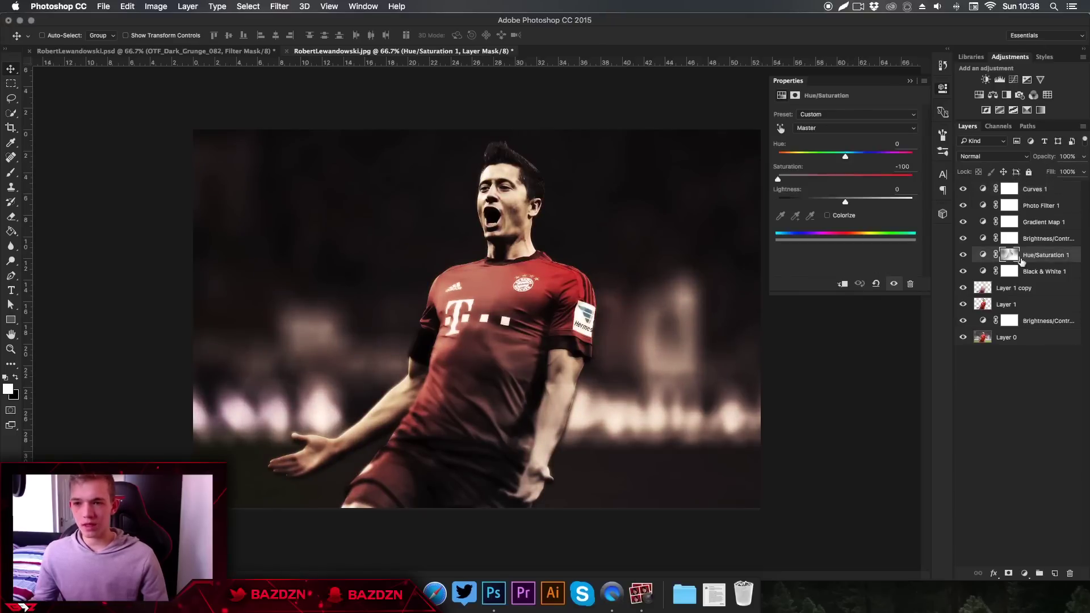
click(1045, 288)
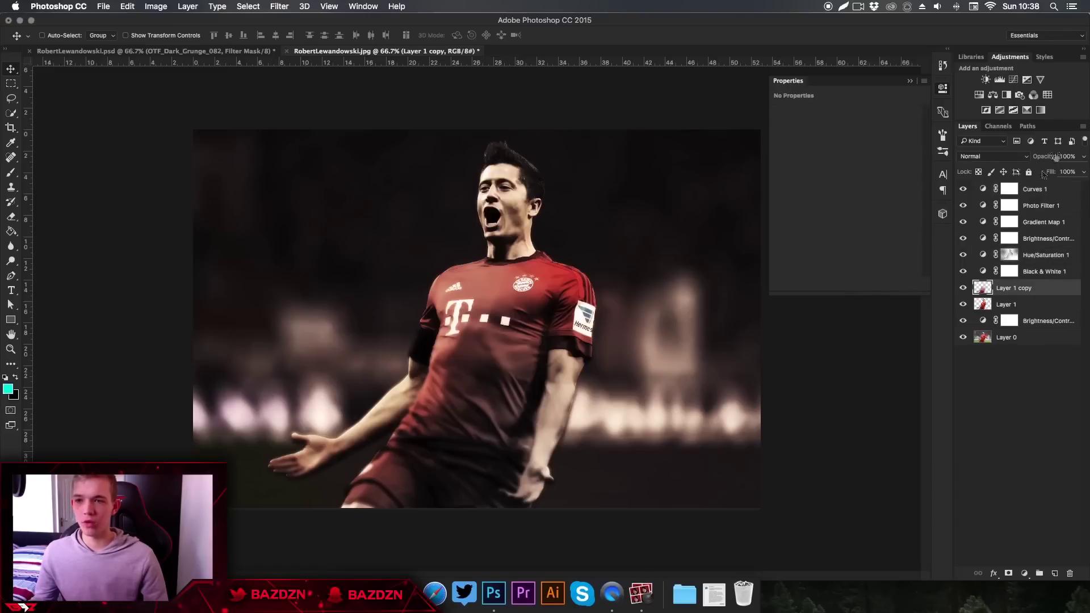
click(1035, 277)
click(1037, 282)
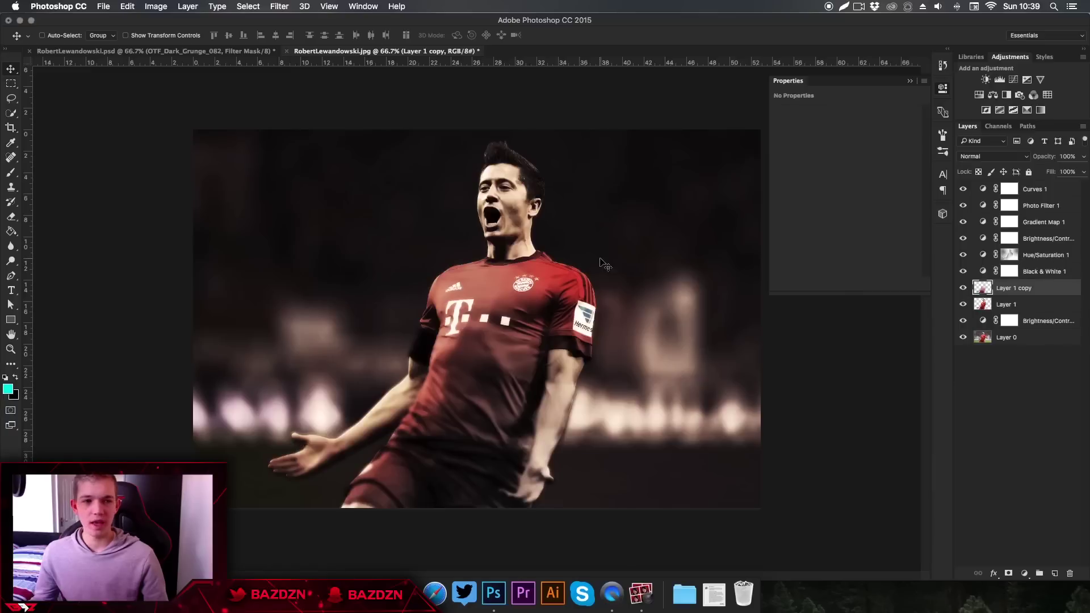
- Create a new empty layer and set the foreground colour to white
click(1053, 573)
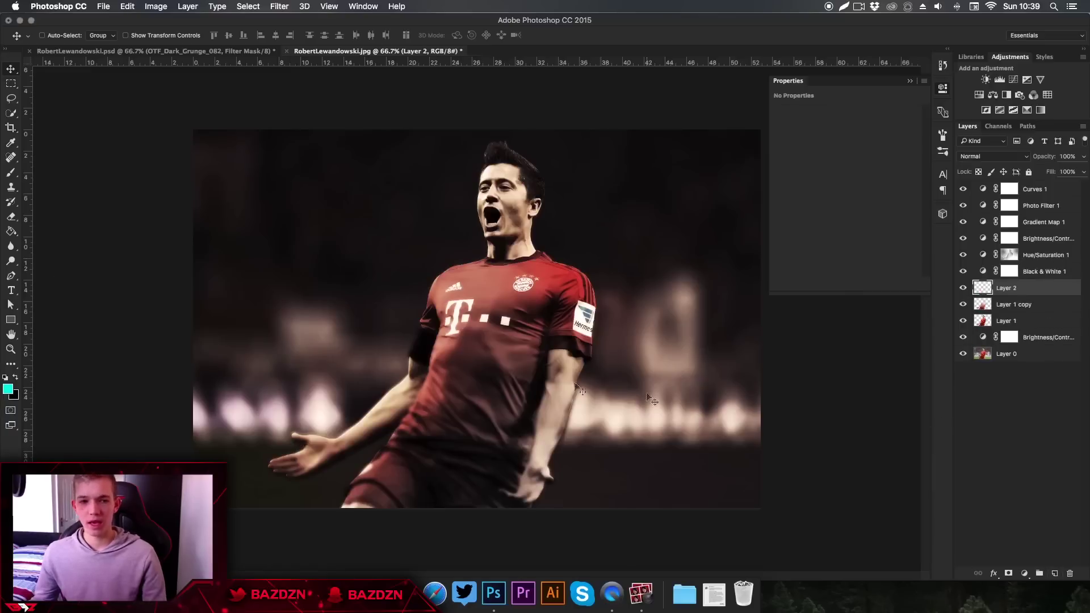
key(x)
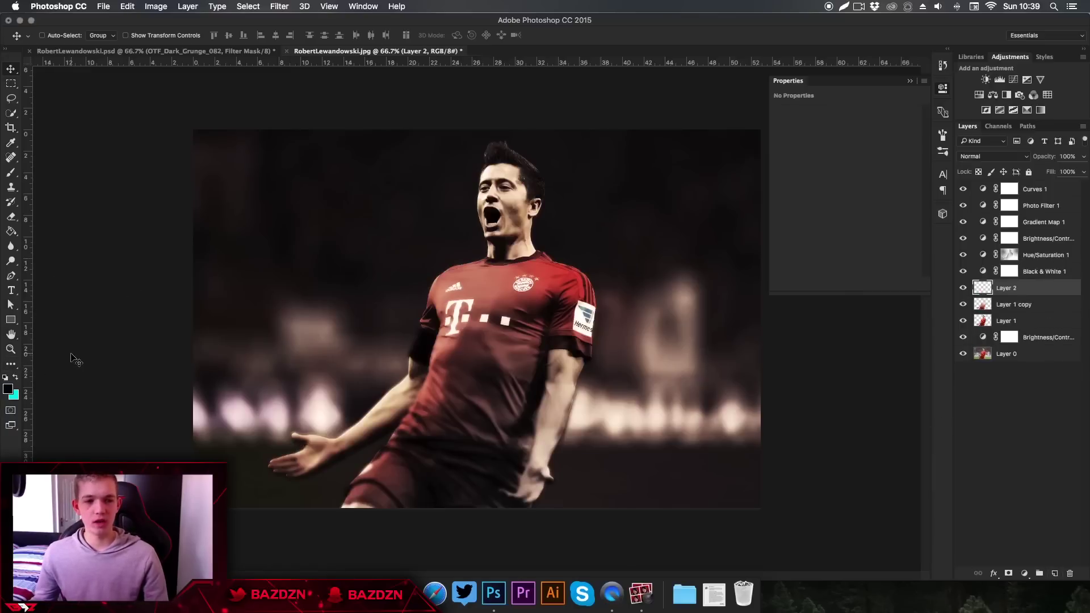
key(d)
click(15, 376)
click(8, 388)
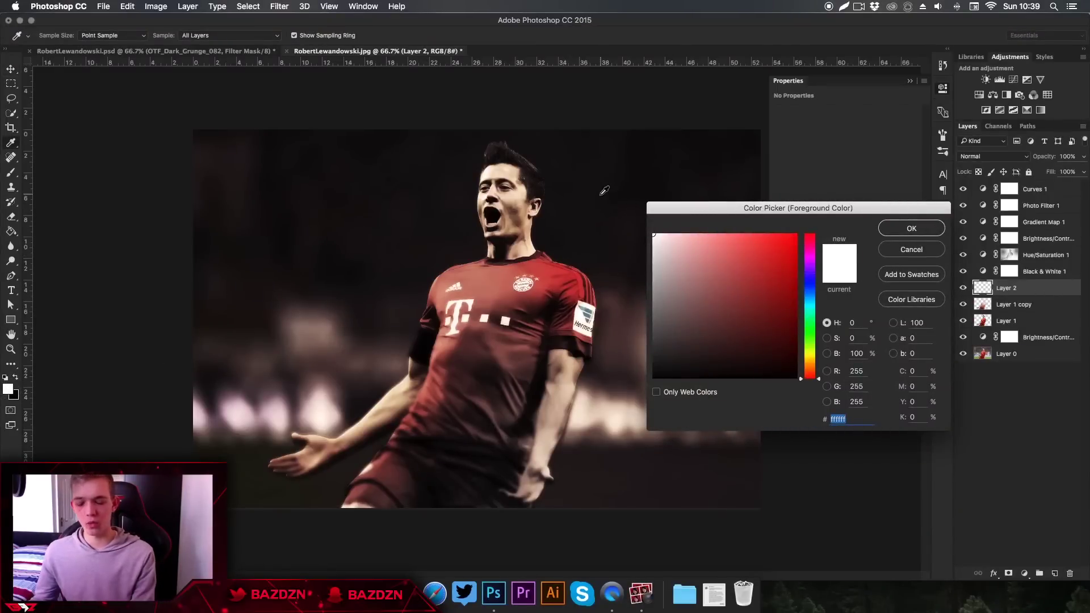
key(Return)
key(v)
- Paint a soft white glow over the upper left and fade that layer to 43% opacity
key(b)
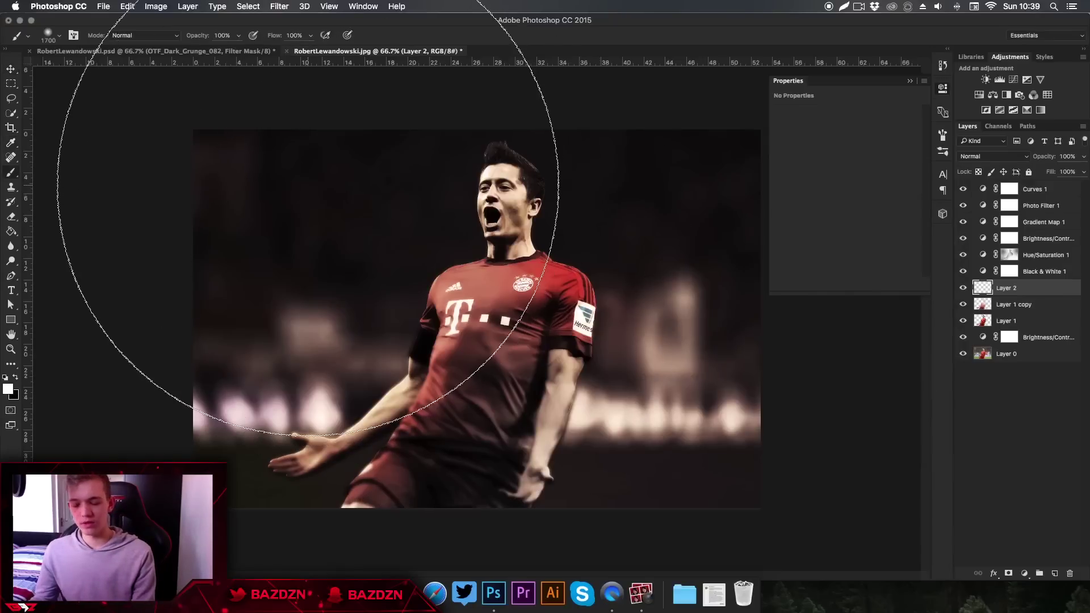
key(bracketleft)
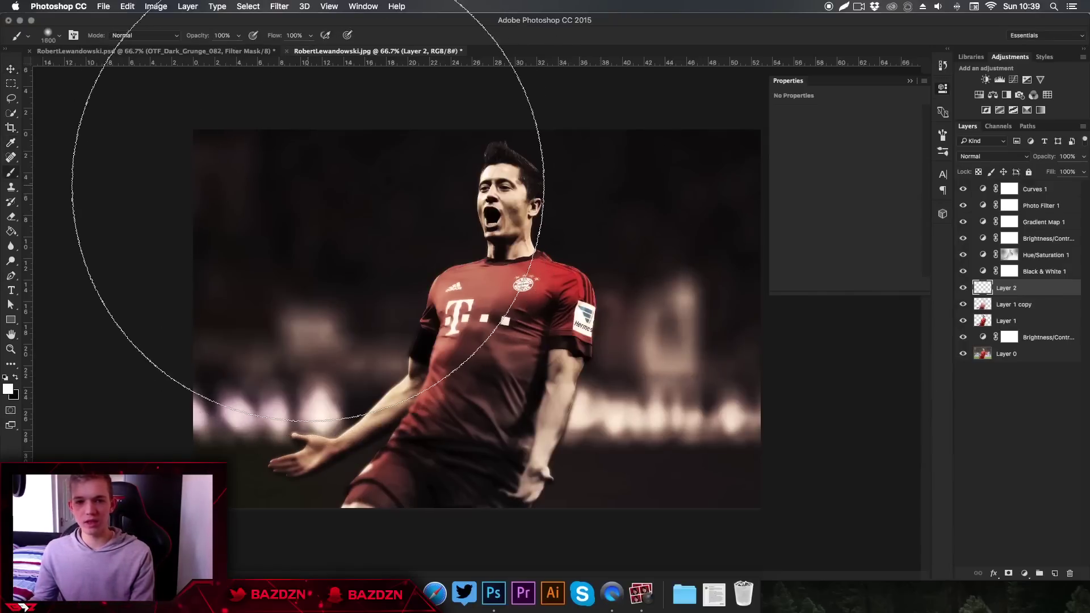
click(290, 174)
key(super+z)
click(316, 185)
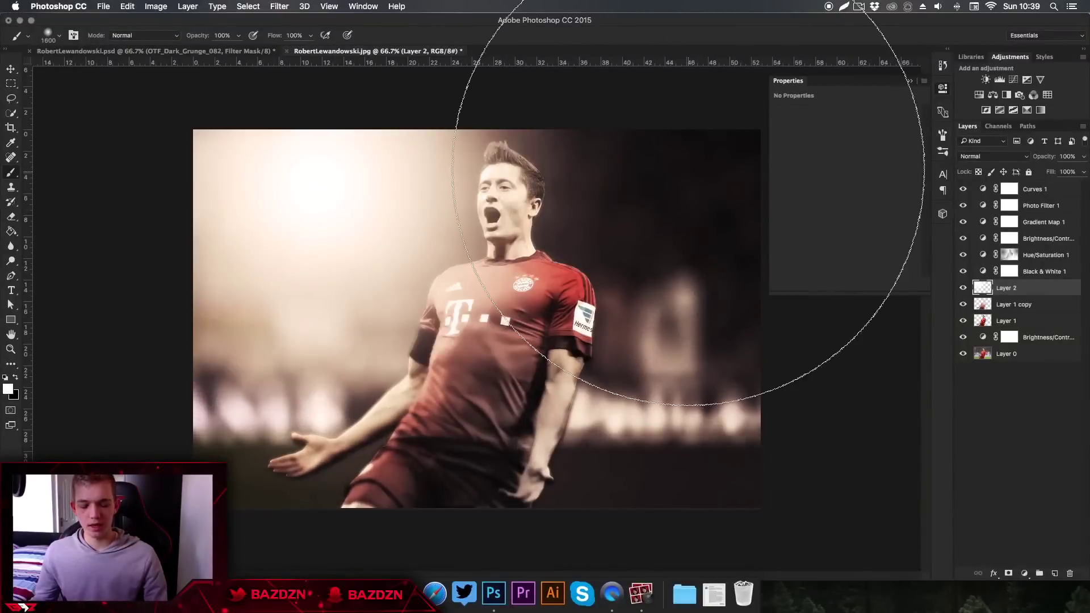
key(v)
click(1084, 158)
drag(1082, 171, 1052, 172)
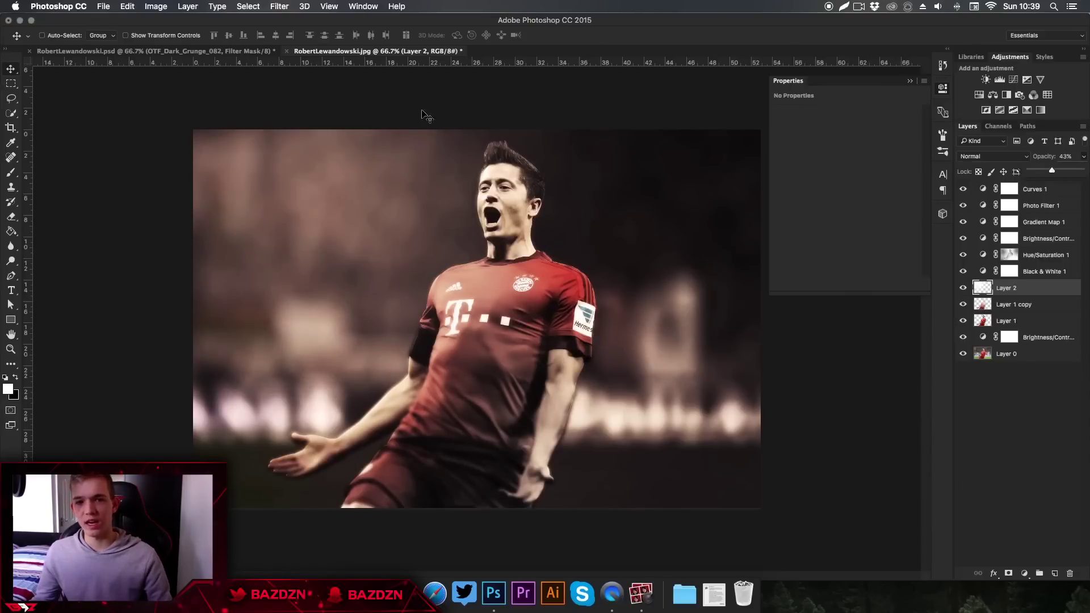
click(221, 52)
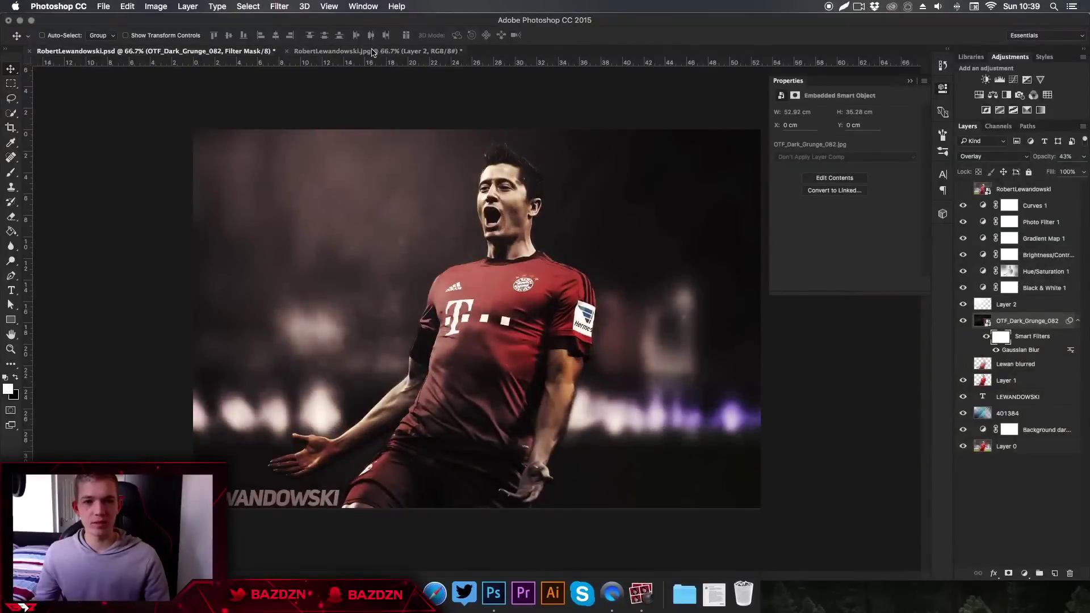
- Compare the working image against the finished reference RobertLewandowski.psd
click(372, 52)
click(210, 52)
click(312, 52)
click(215, 52)
click(376, 53)
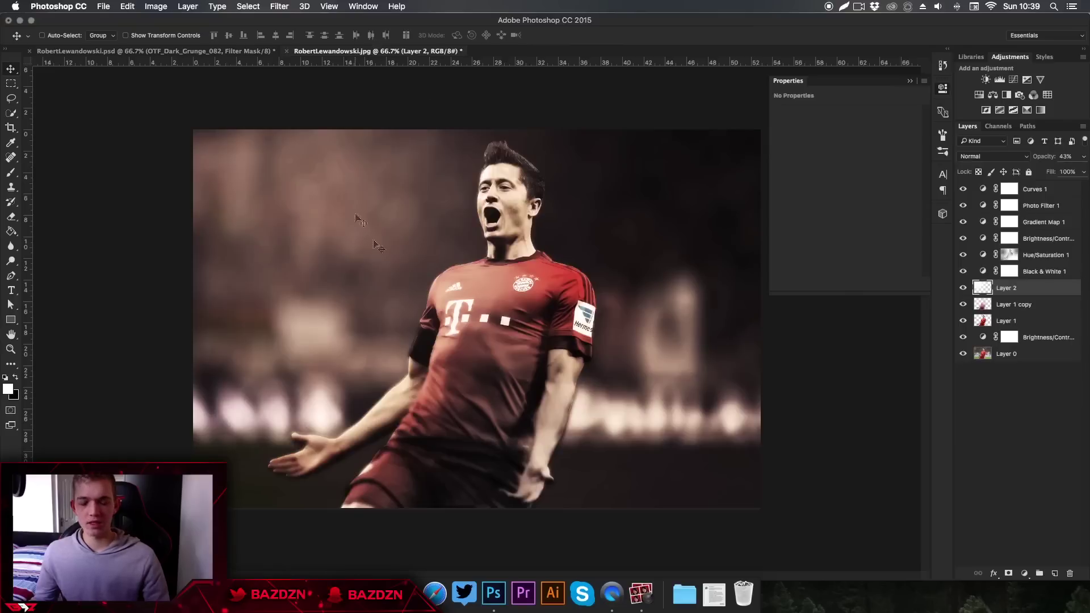
- Place OTF_Dark_Grunge_082.jpg from the Textures/Stocks folder onto the canvas
click(345, 594)
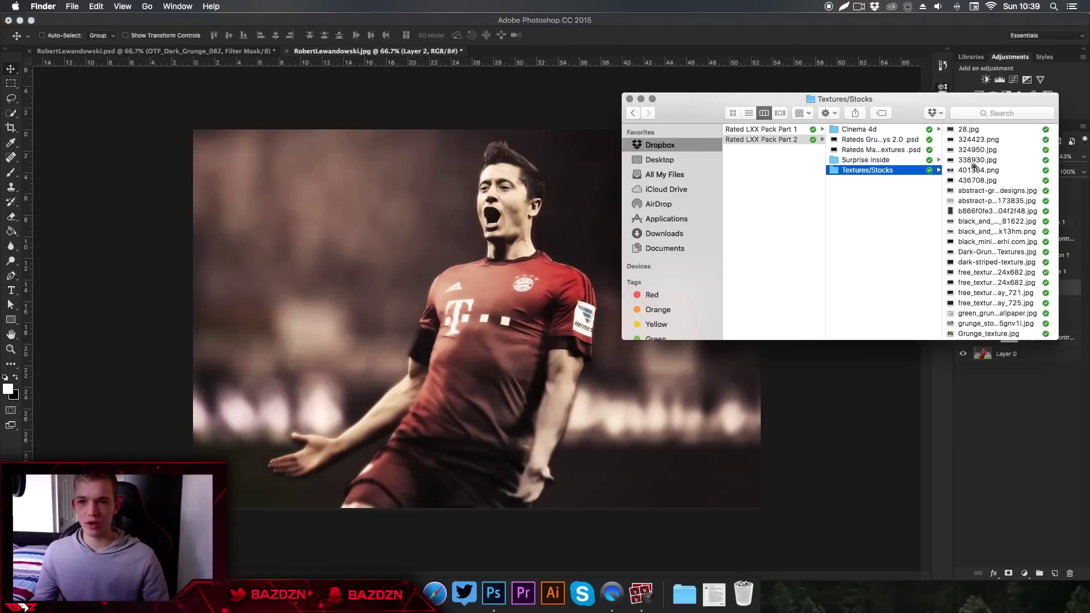
click(947, 183)
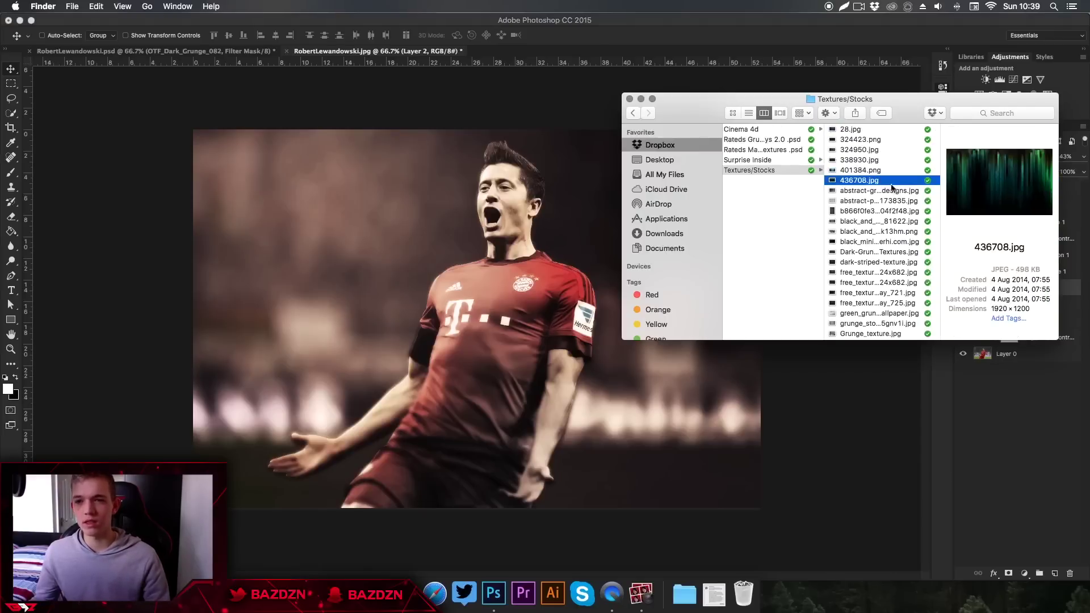
scroll(904, 302, down, 5)
click(877, 284)
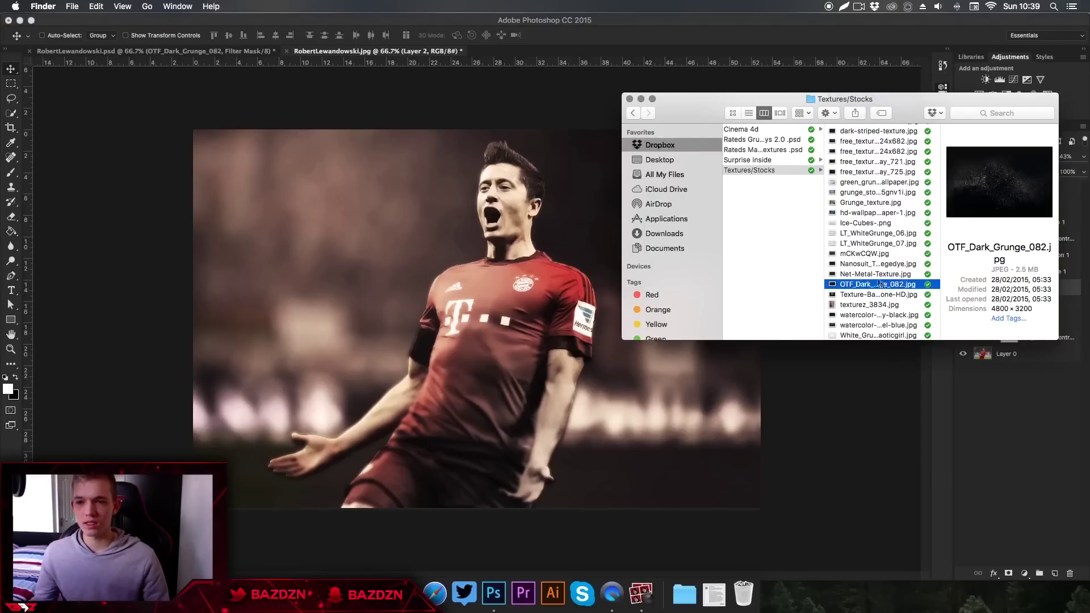
drag(863, 288, 495, 262)
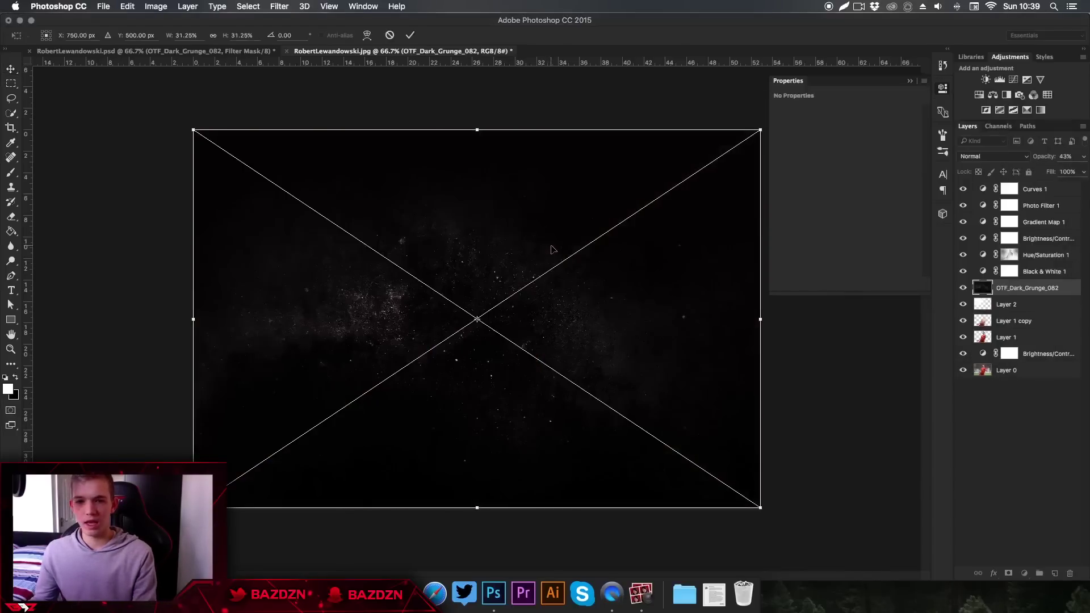
key(Return)
- Move the grunge layer below Layer 2 and blend it in Overlay at 54% opacity
drag(1025, 292, 1017, 312)
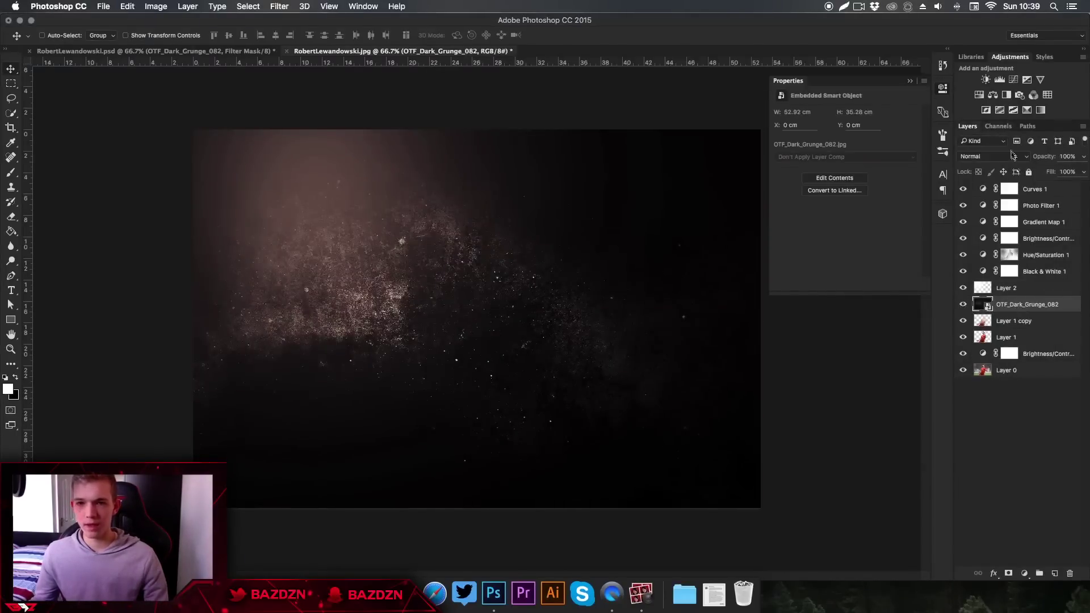
click(992, 157)
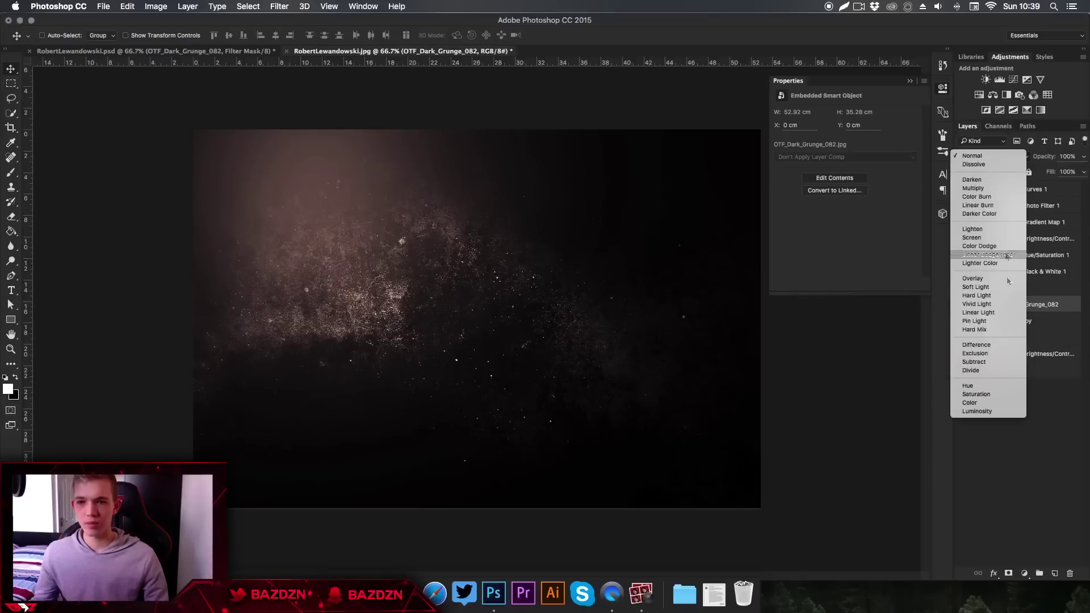
click(979, 282)
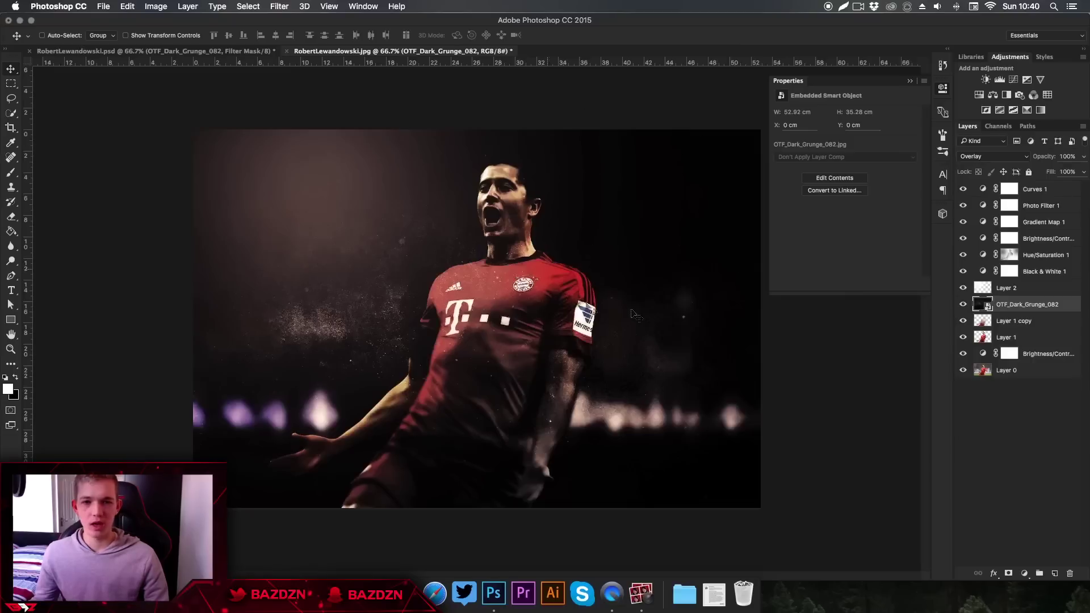
drag(1084, 156, 1058, 173)
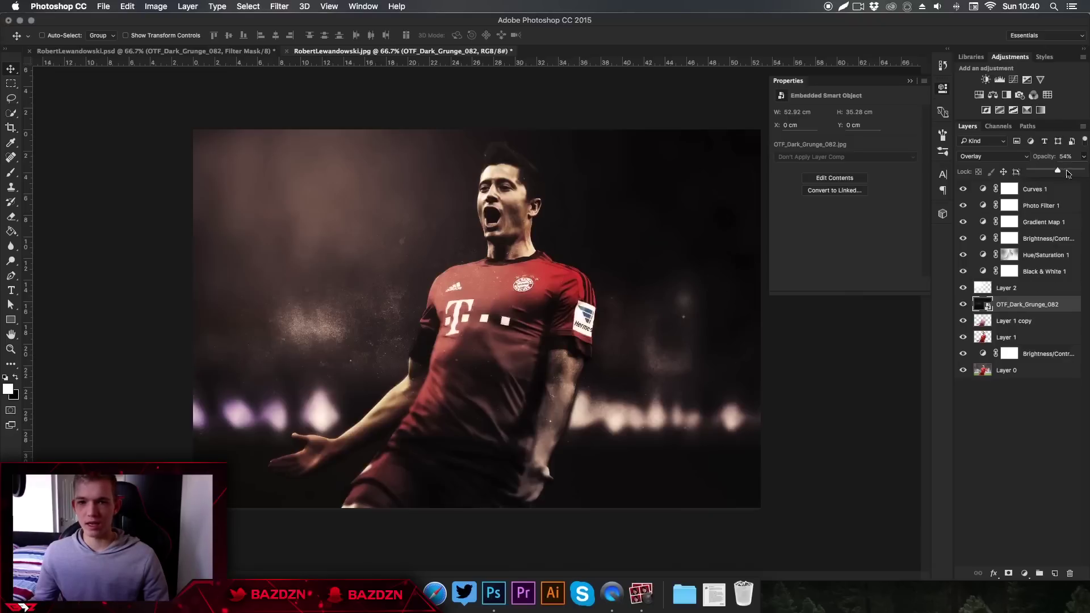
- Soften the grunge texture with a small-radius Gaussian Blur
click(279, 7)
mouse_move(341, 141)
click(438, 185)
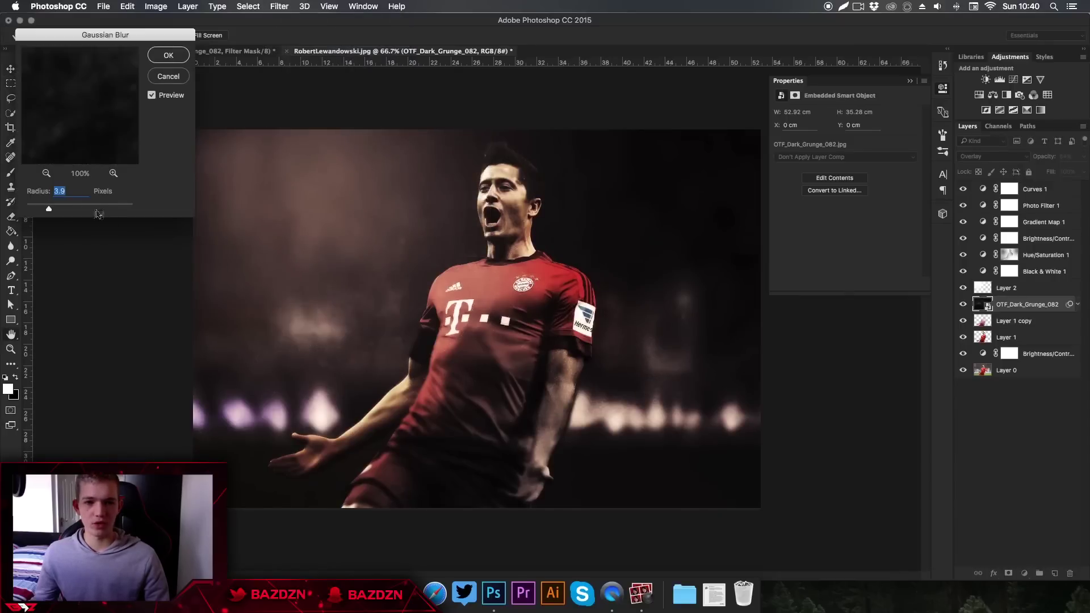
mouse_move(55, 212)
mouse_down()
mouse_move(33, 208)
mouse_move(47, 209)
mouse_up()
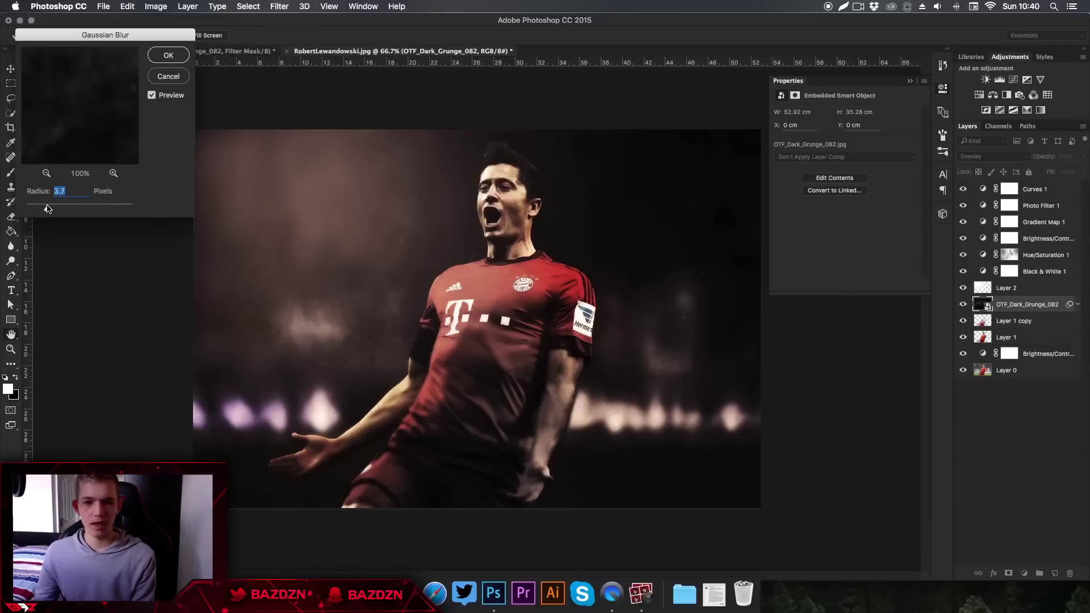
key(Return)
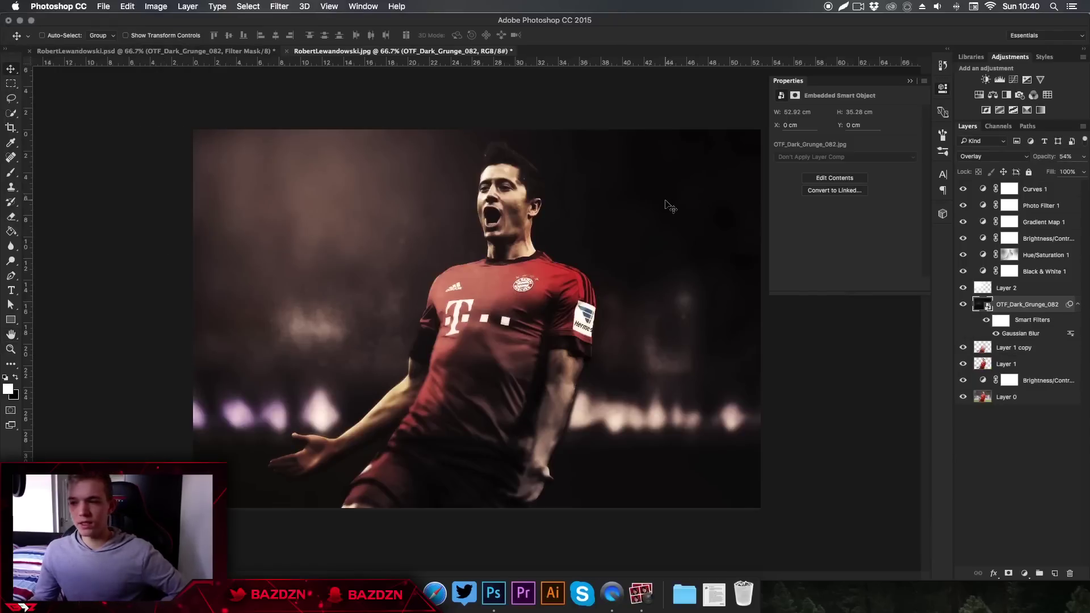
click(1009, 380)
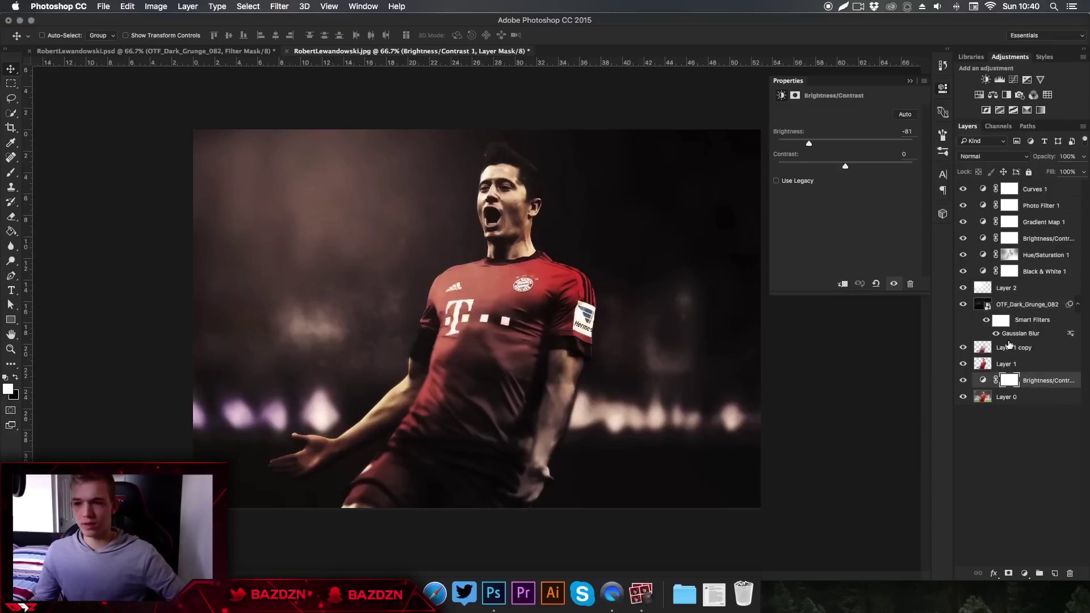
- Place 401384.png from Textures/Stocks and scale it to cover the whole image
click(346, 594)
scroll(905, 176, up, 3)
click(863, 175)
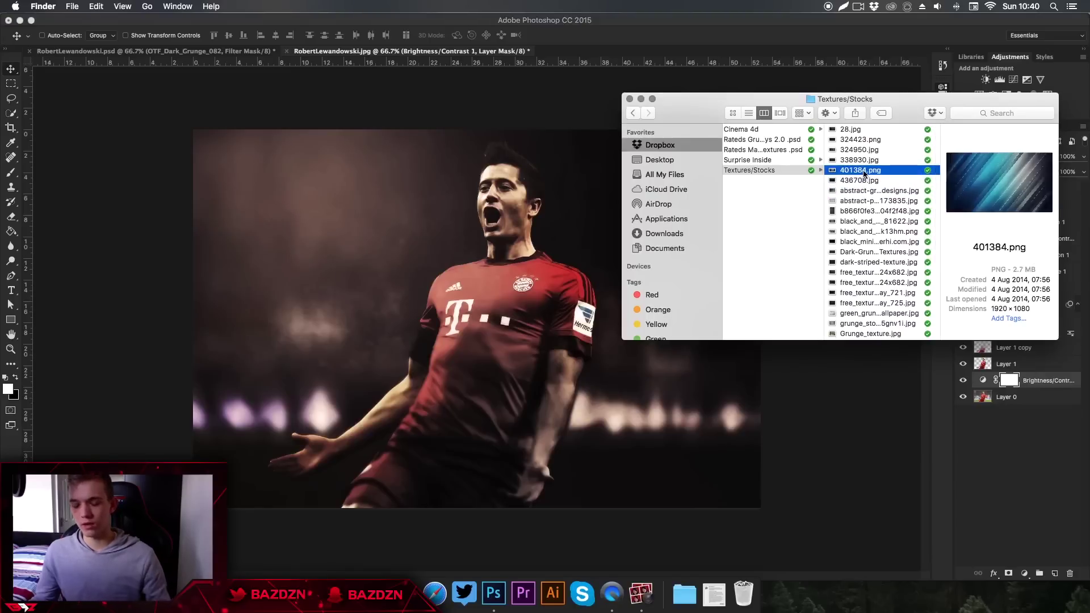
drag(885, 171, 426, 250)
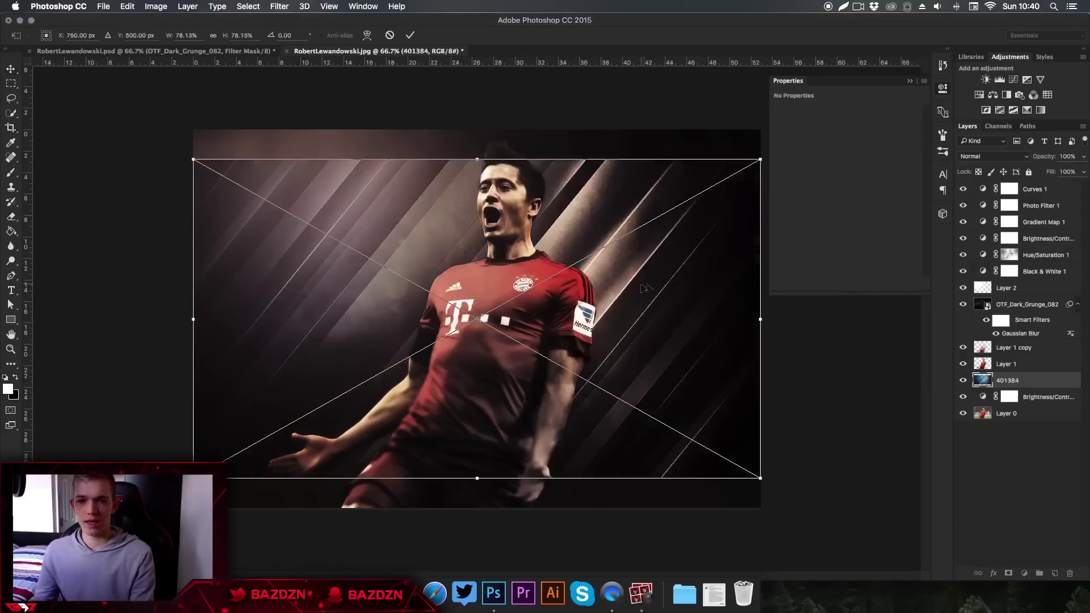
drag(762, 162, 802, 113)
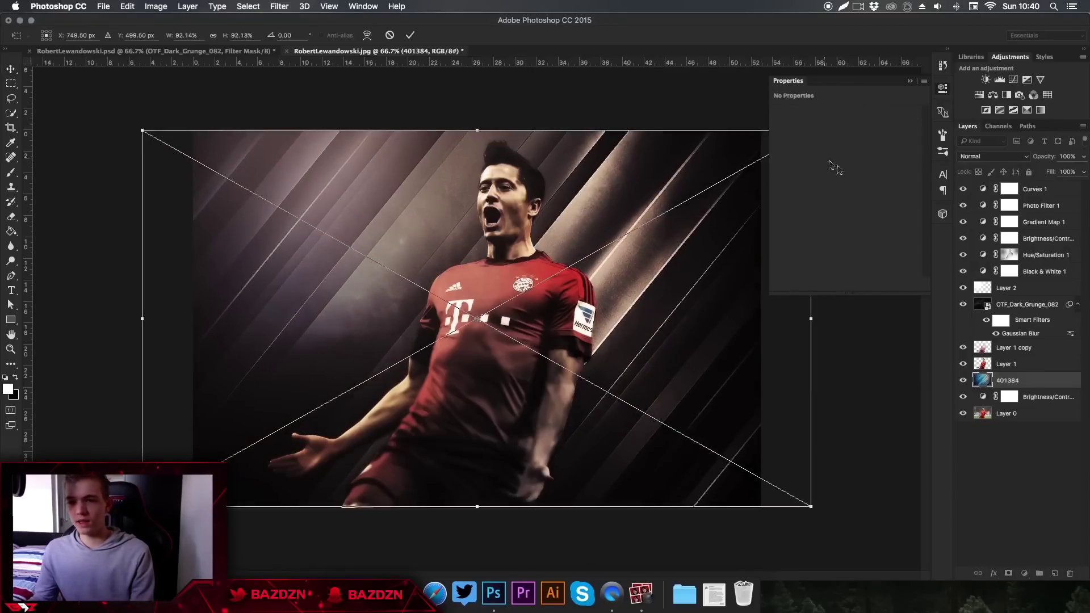
key(Return)
- Blend the 401384 streak layer in Screen mode at about 33% opacity
click(1015, 366)
drag(1022, 381, 989, 382)
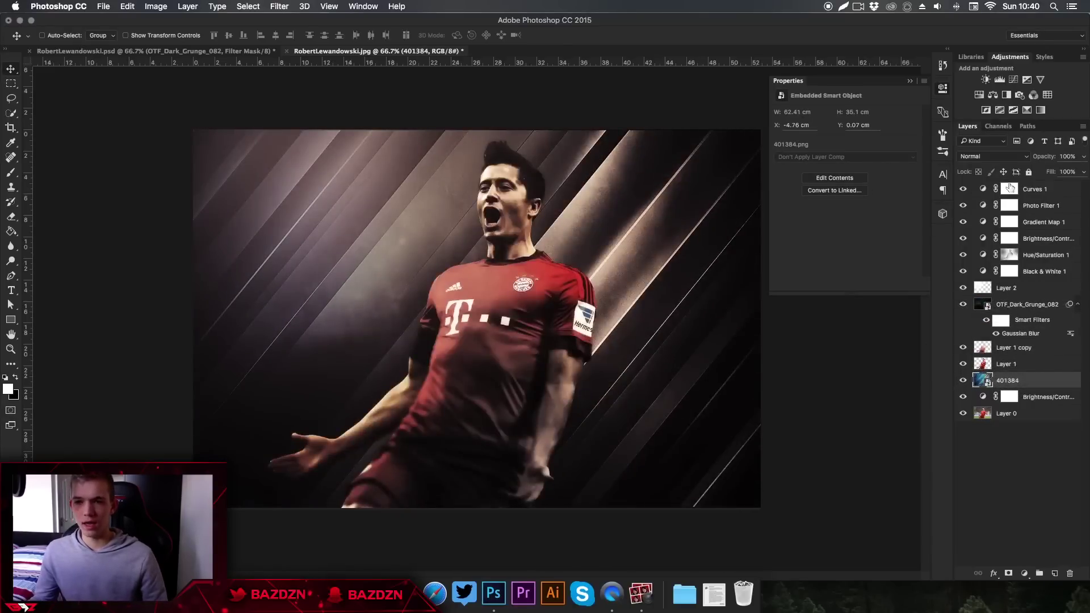
click(989, 158)
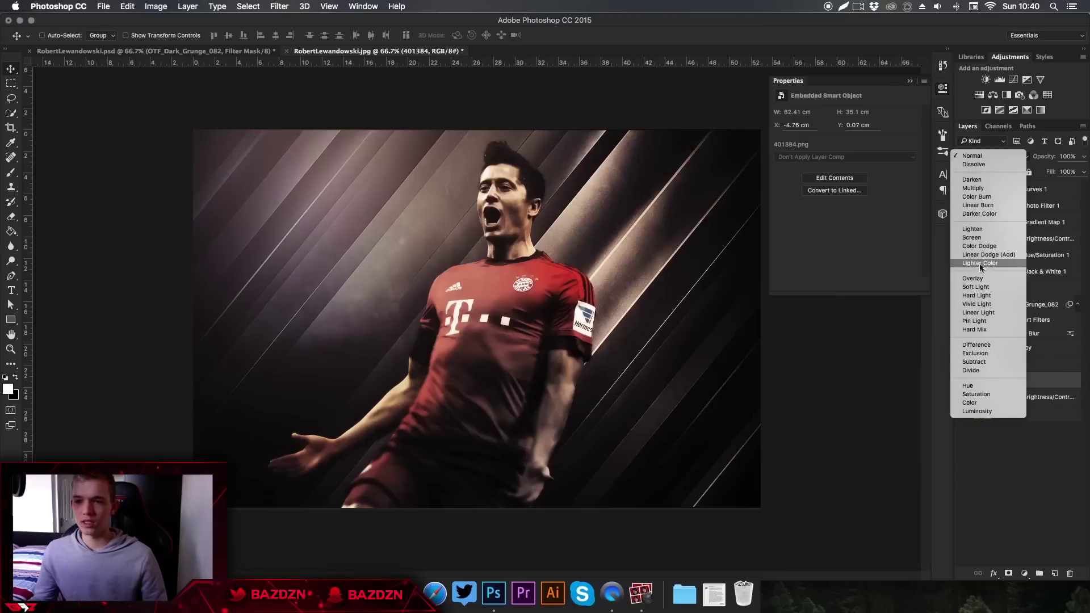
click(977, 240)
click(1083, 156)
drag(1082, 169, 1049, 172)
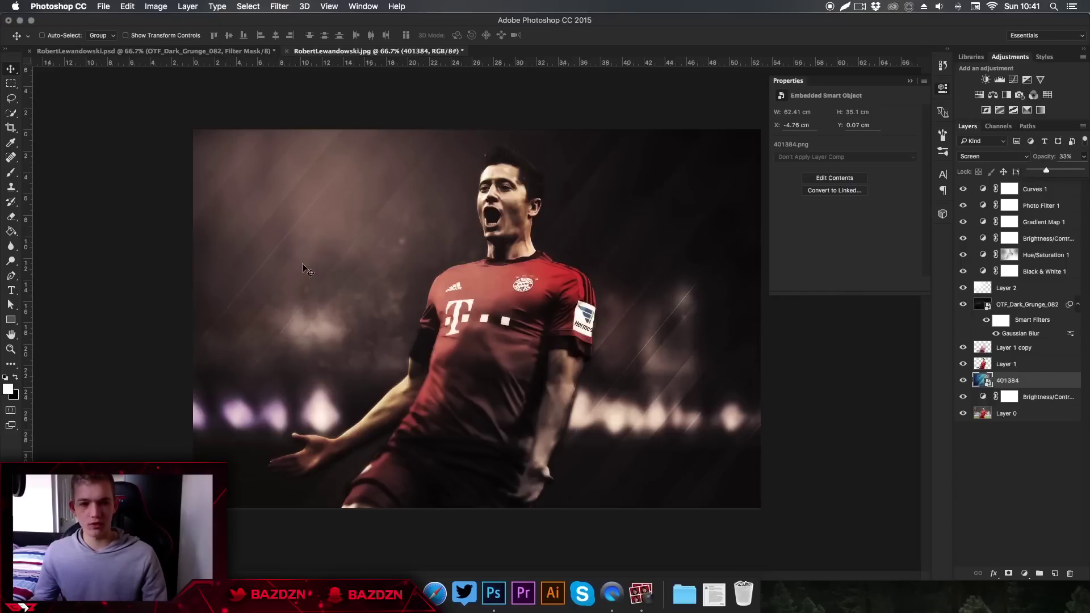
key(e)
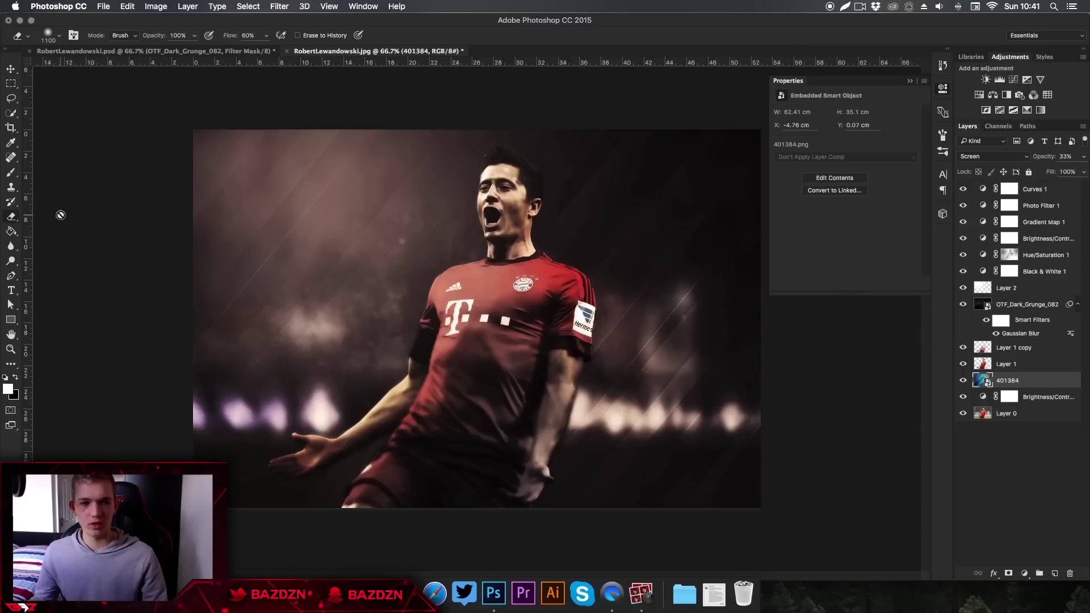
- Rasterize the 401384 streak layer for erasing, then briefly check the reference PSD
click(382, 224)
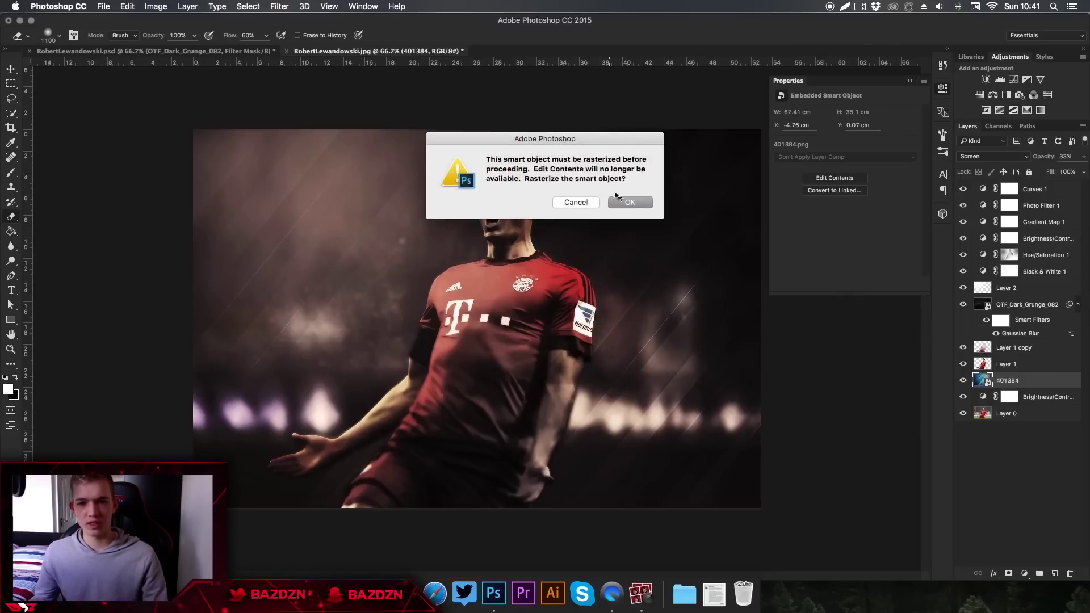
click(629, 202)
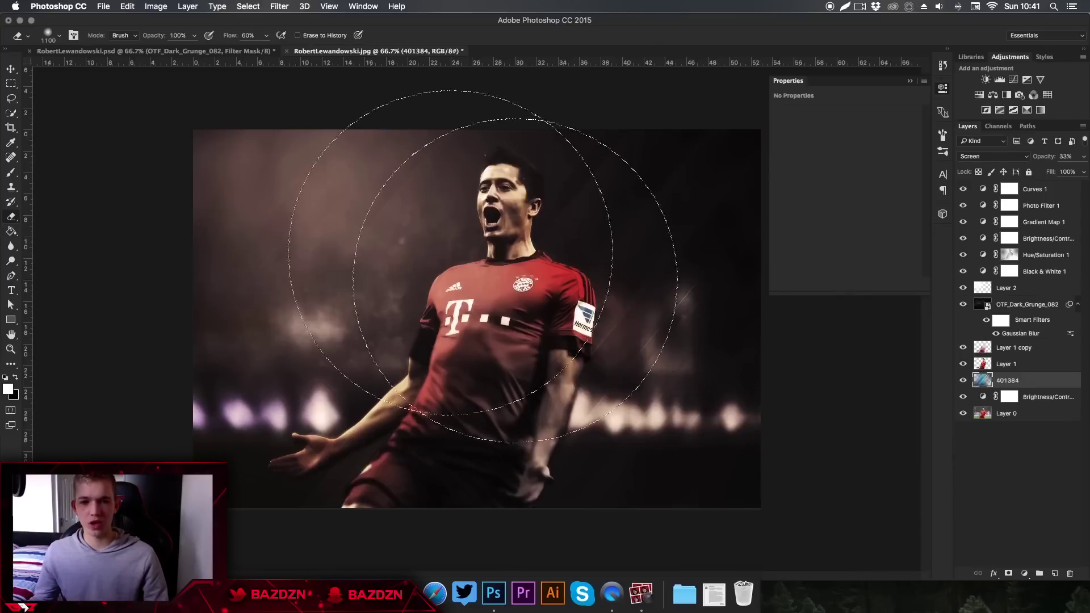
click(11, 68)
click(157, 51)
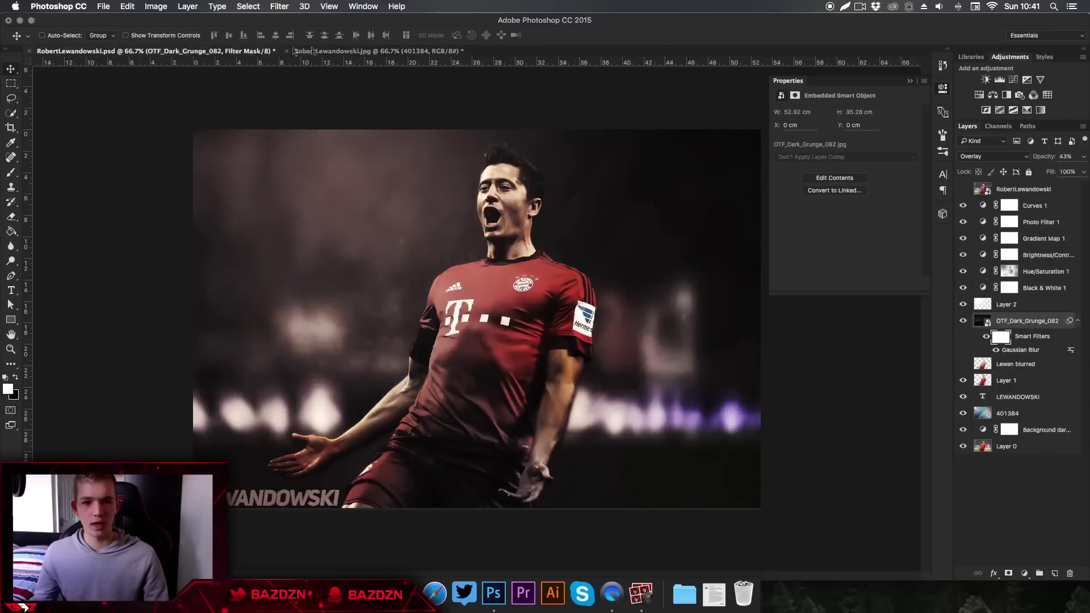
click(373, 51)
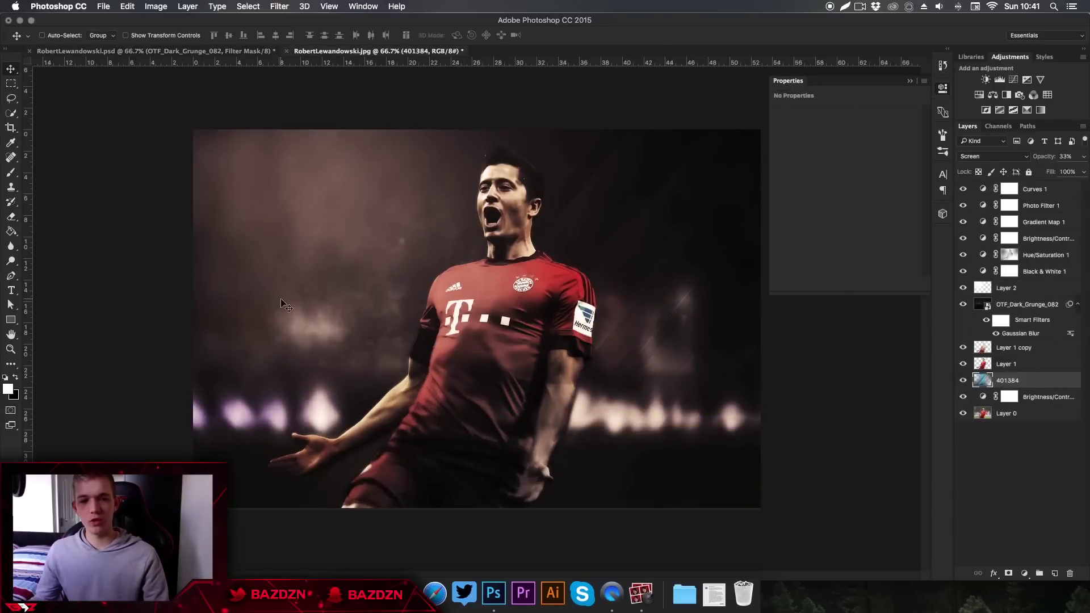
key(t)
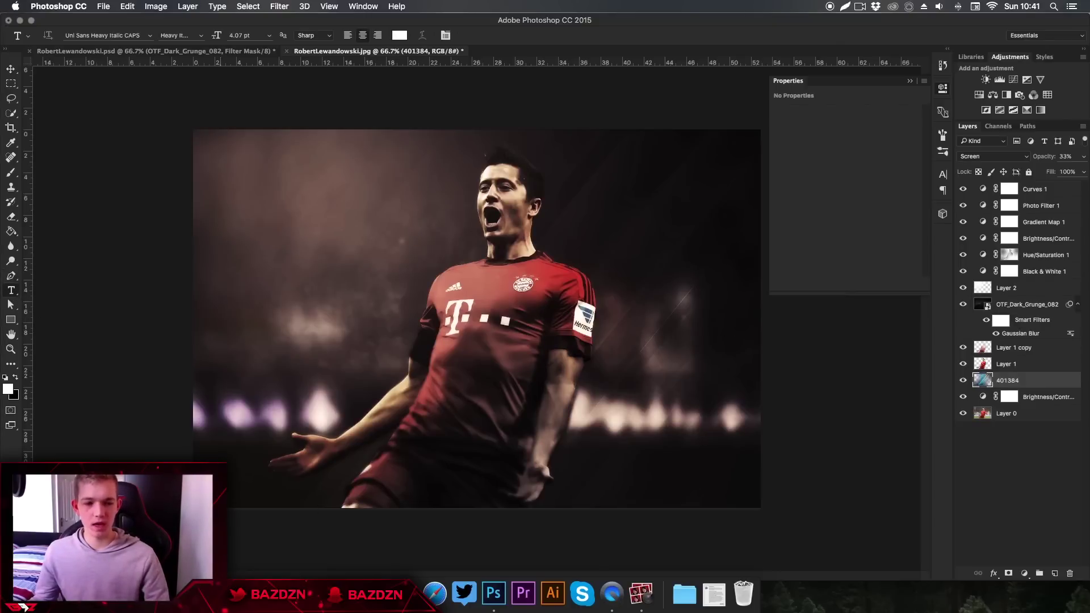
- Paste LEWANDOWSKI as text, scale it to about 78 pt and fine-tune its tracking
click(263, 232)
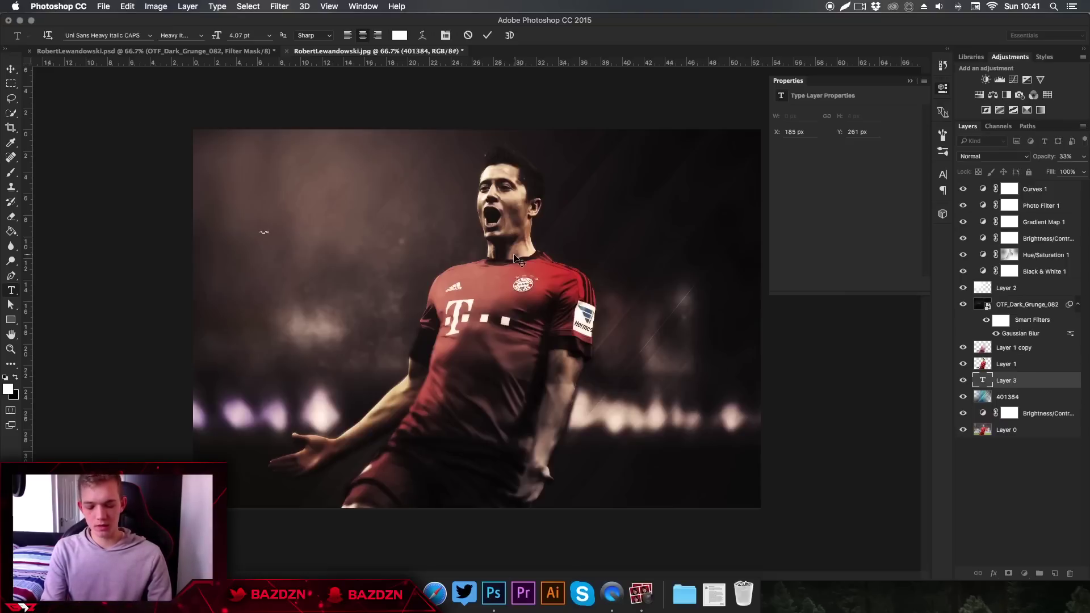
key(super+v)
drag(272, 226, 448, 187)
double_click(348, 204)
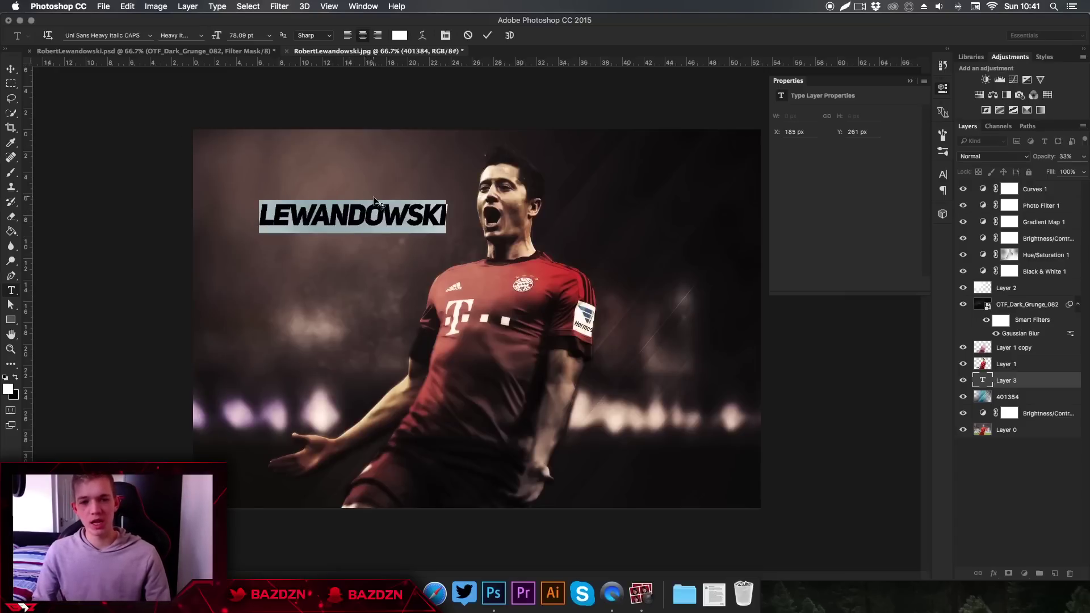
key(super+h)
key(super+h)
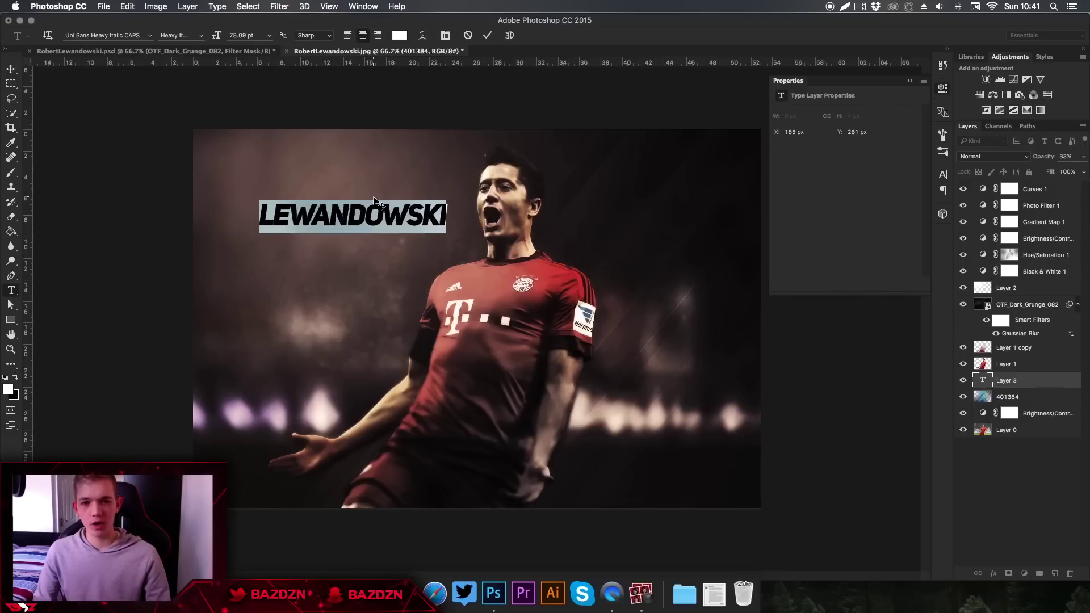
key(alt+Right)
key(alt+Right)
key(alt+Right)
key(alt+Right)
key(alt+Right)
key(alt+Right)
key(alt+Right)
key(alt+Right)
key(alt+Right)
key(alt+Right)
key(alt+Right)
key(alt+Right)
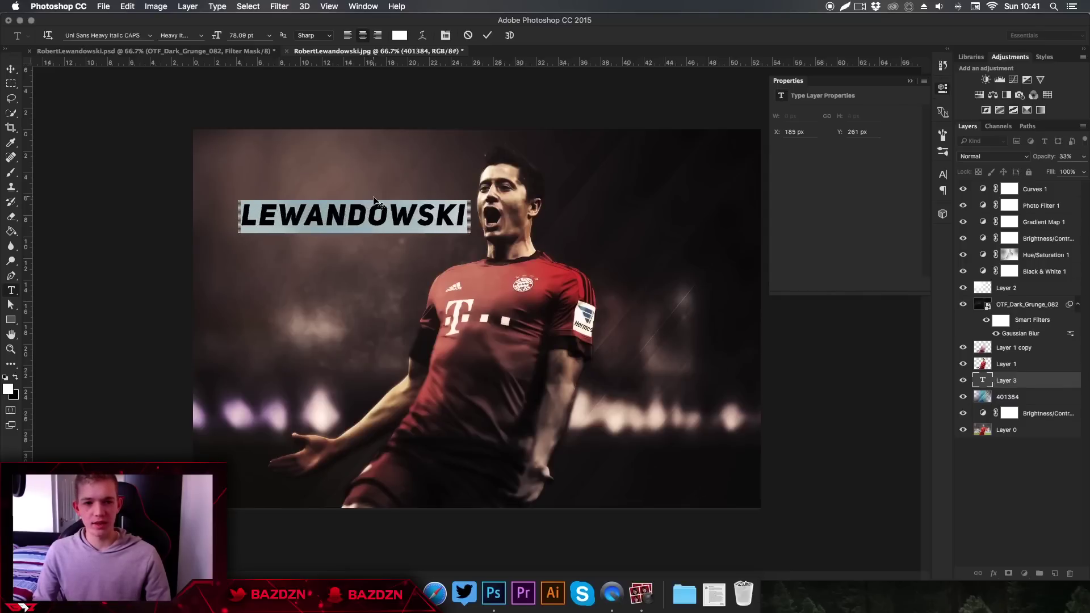
key(alt+Left)
key(alt+Left)
key(alt+Left)
key(alt+Left)
key(alt+Left)
key(alt+Left)
key(alt+Left)
key(alt+Left)
key(alt+Left)
key(alt+Left)
key(alt+Left)
key(alt+Left)
key(alt+Left)
key(alt+Left)
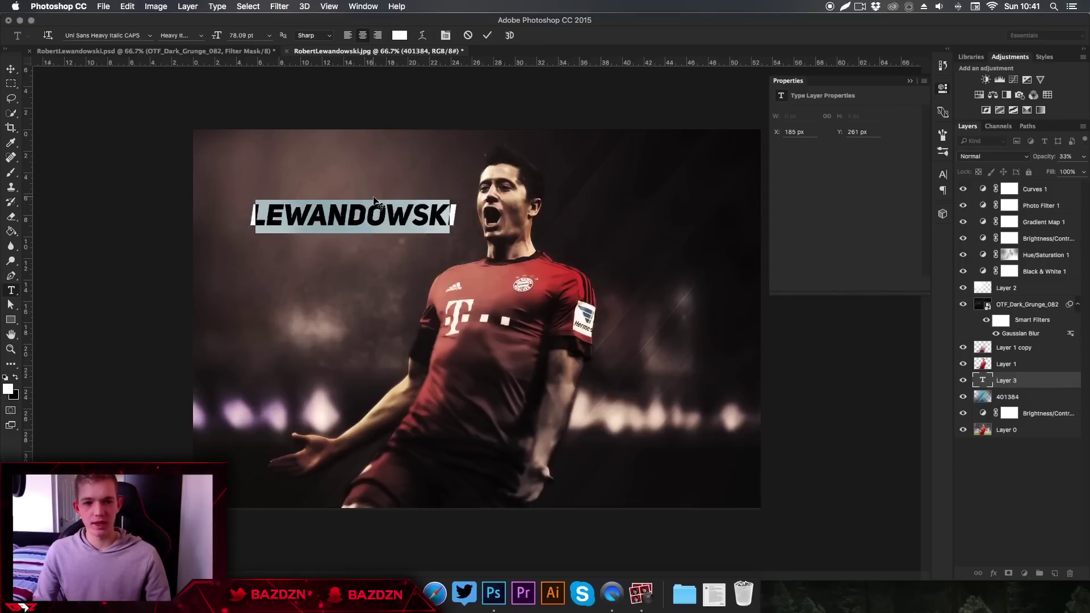
key(alt+Right)
key(alt+Right)
key(alt+Right)
click(485, 35)
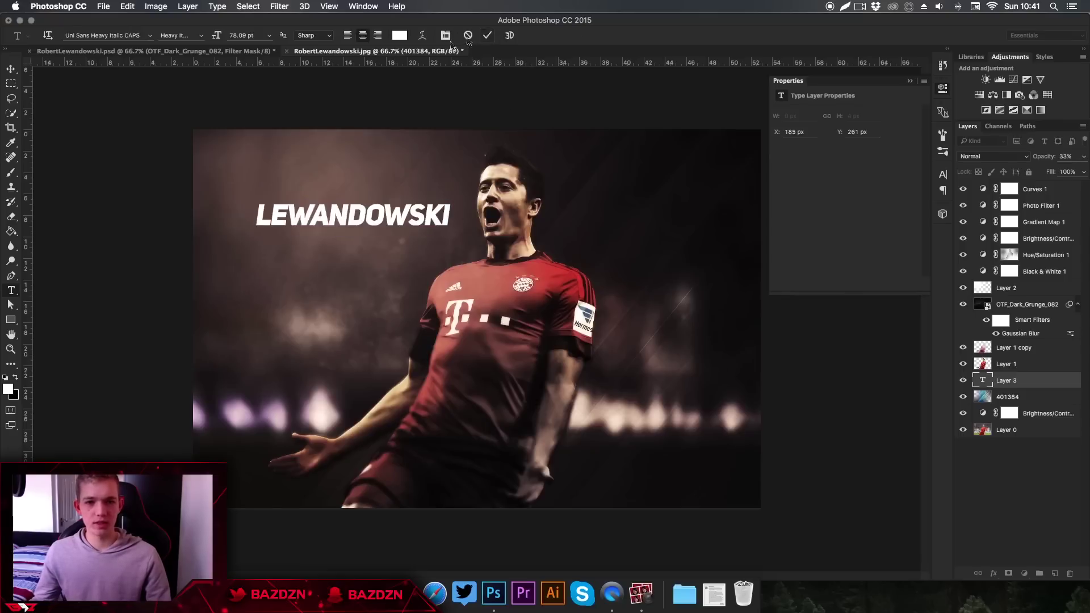
- Move the LEWANDOWSKI text to the bottom-right corner and blend it in Overlay
click(12, 70)
drag(432, 257, 766, 507)
drag(761, 514, 761, 514)
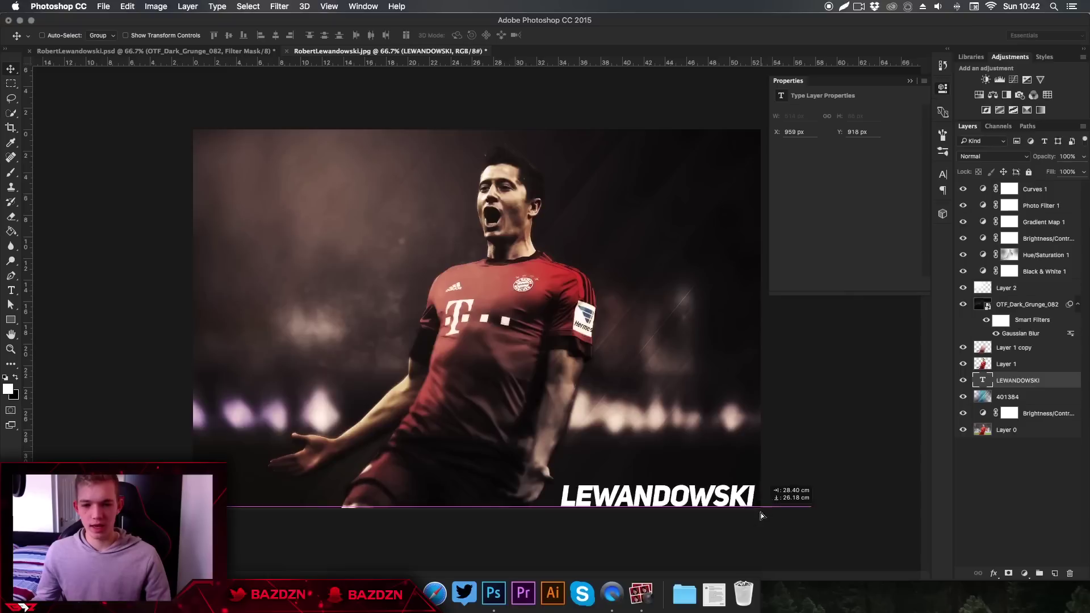
click(999, 158)
click(964, 280)
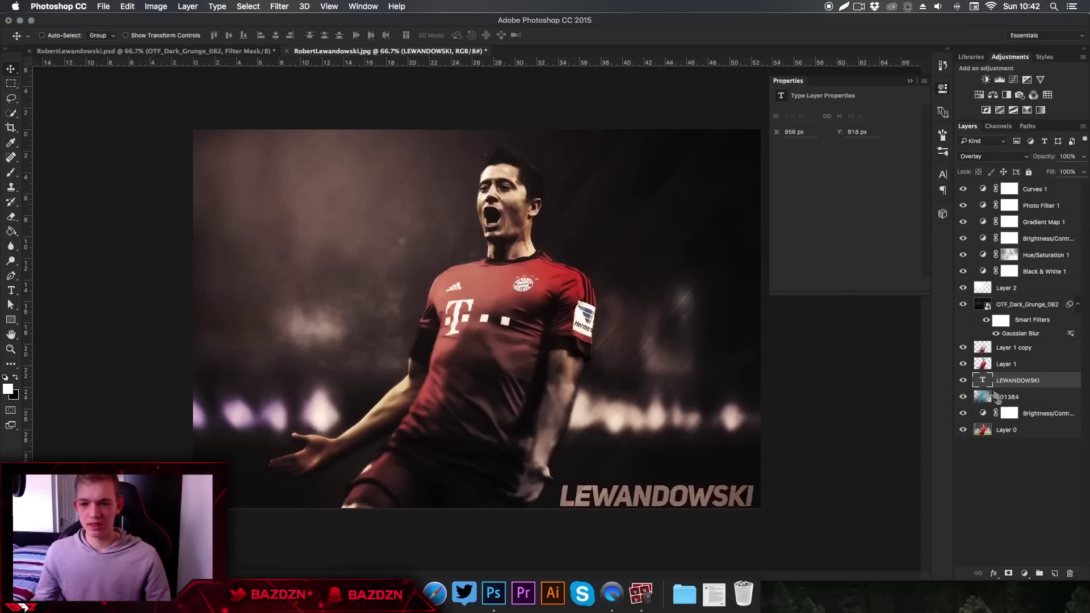
- Move the LEWANDOWSKI layer above Layer 2 and zoom in to check the faint text
drag(1019, 388, 1016, 287)
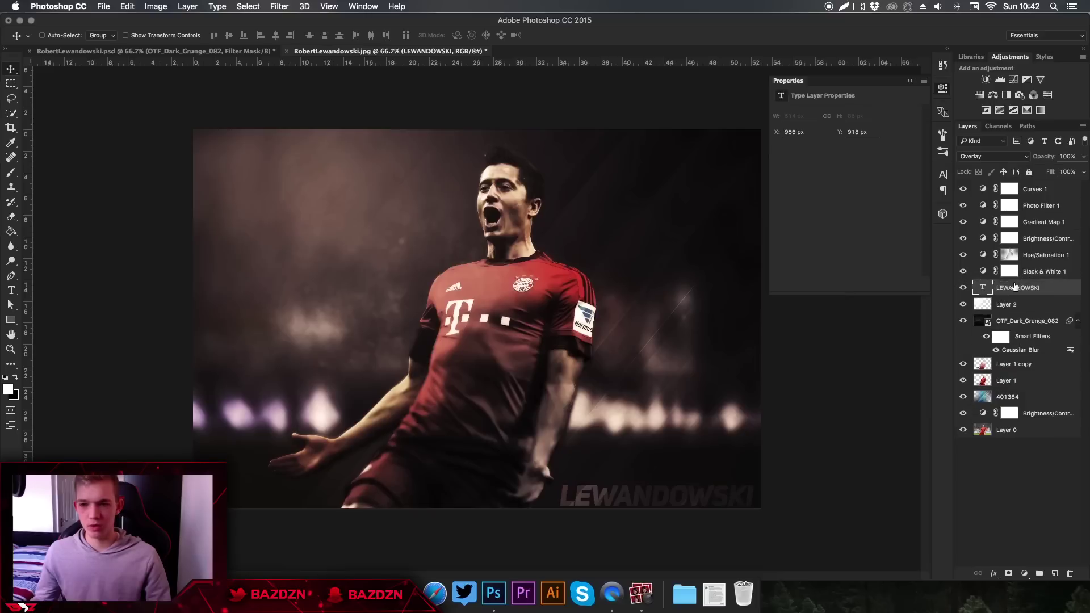
key(super)
key(super+plus)
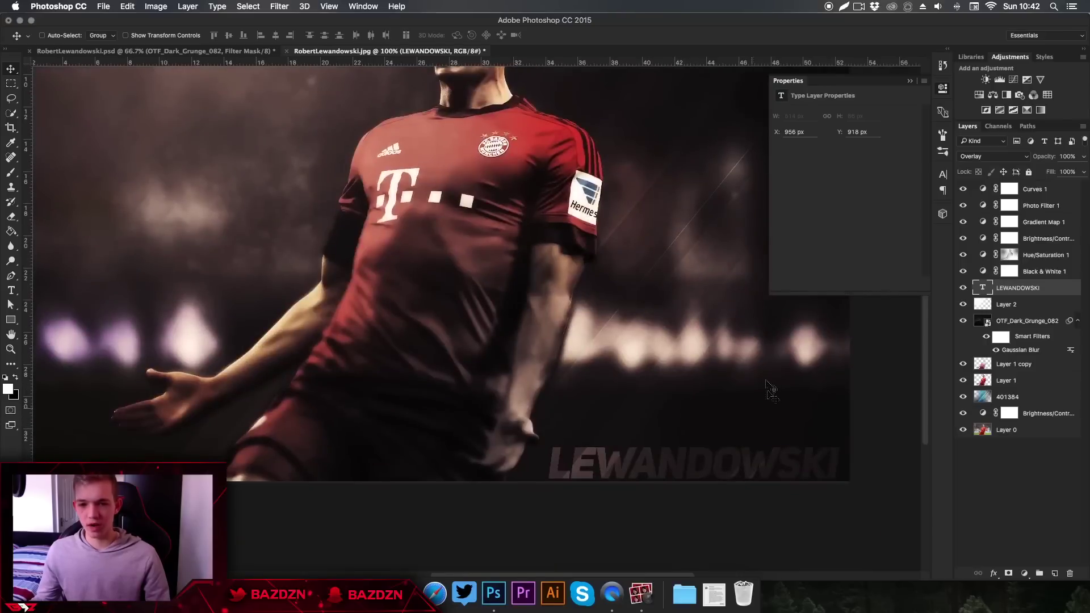
key(super+minus)
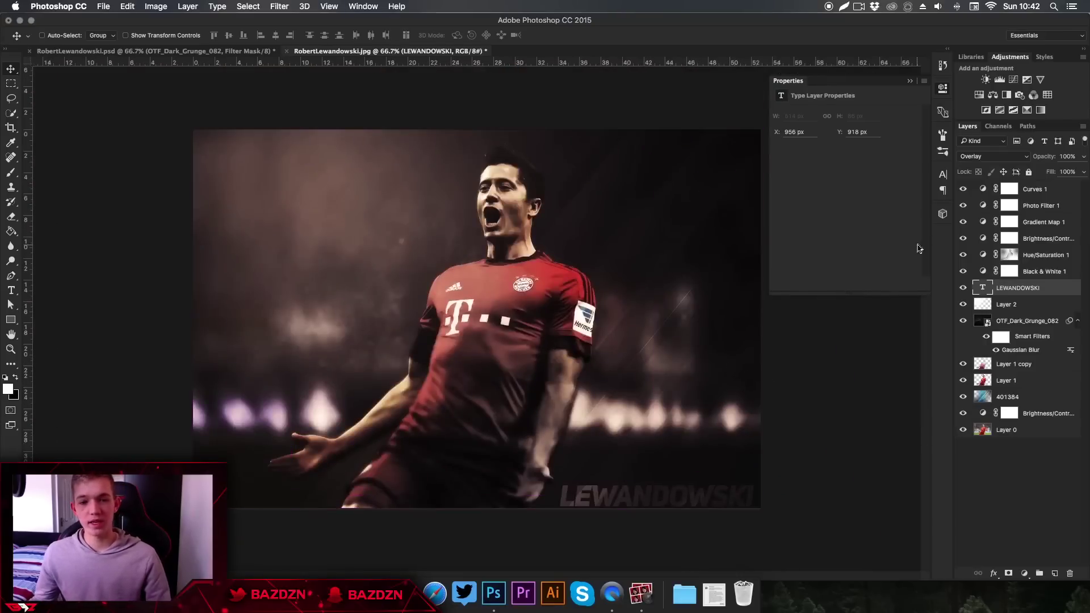
click(910, 81)
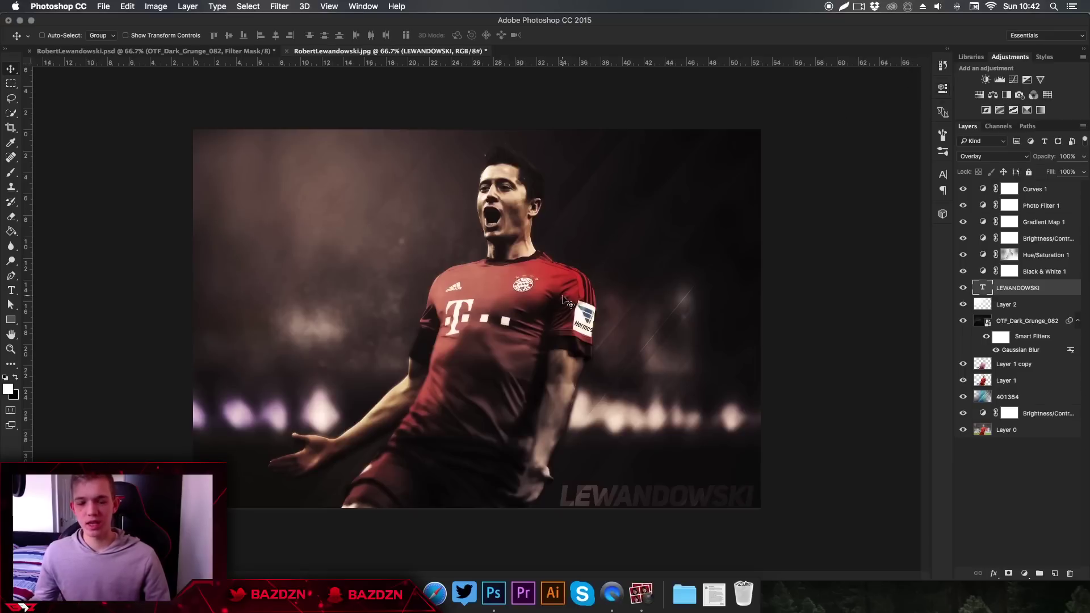